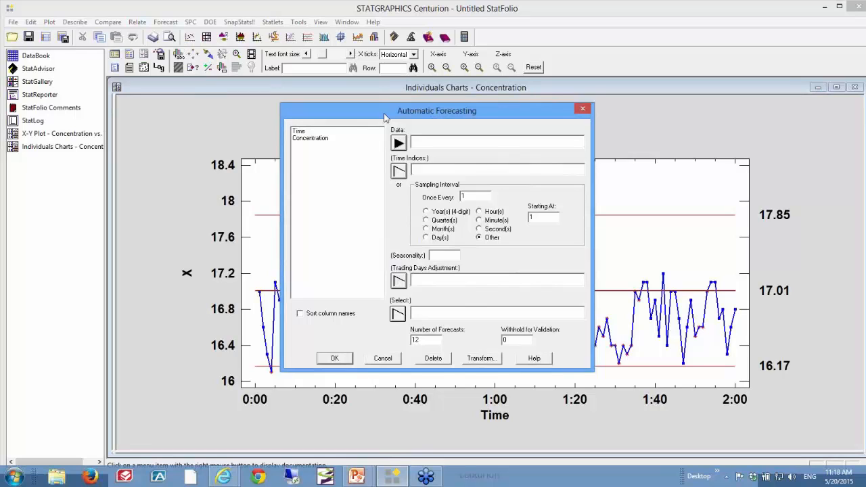
Set up the automatic forecast with Concentration as data, Time as time indices, and 30 forecasts.
left_click(315, 139)
left_click(399, 143)
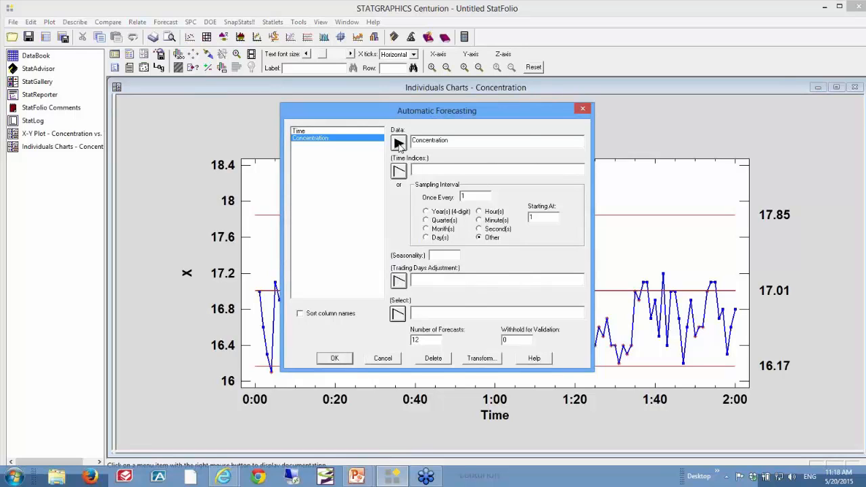
left_click(331, 131)
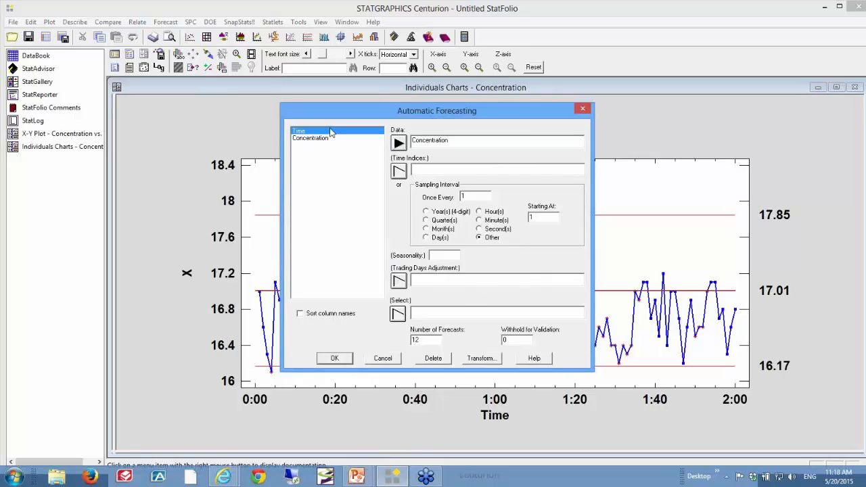
left_click(398, 170)
left_click_drag(419, 342, 410, 348)
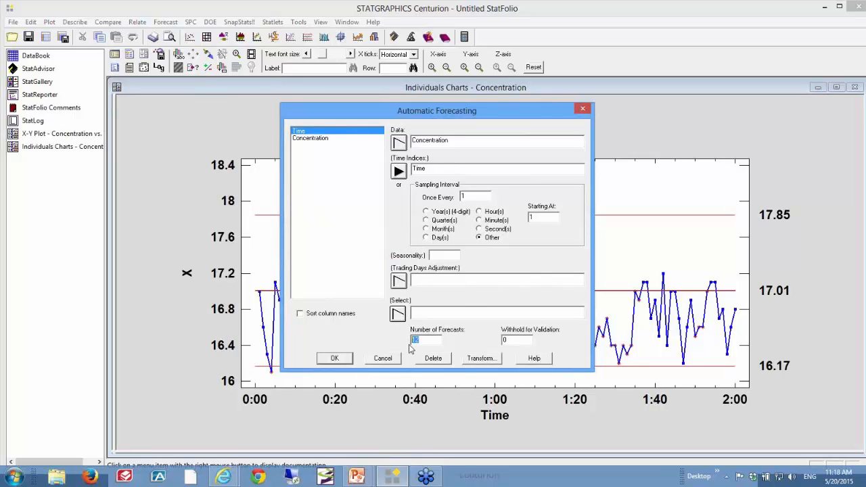
type("30")
left_click(340, 362)
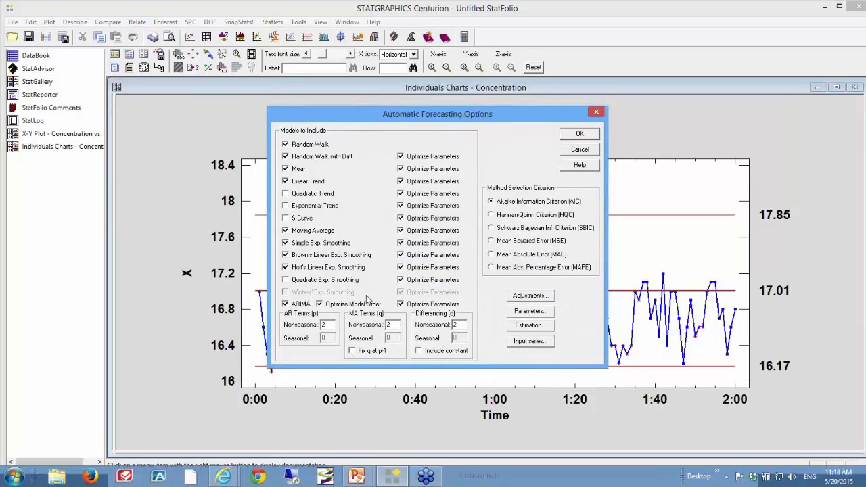
Exclude the random walk, mean, linear trend, moving average and exponential smoothing models, keeping only ARIMA.
left_click(286, 145)
left_click(287, 156)
left_click(287, 169)
left_click(287, 182)
left_click(285, 231)
left_click(286, 243)
left_click(285, 255)
left_click(286, 267)
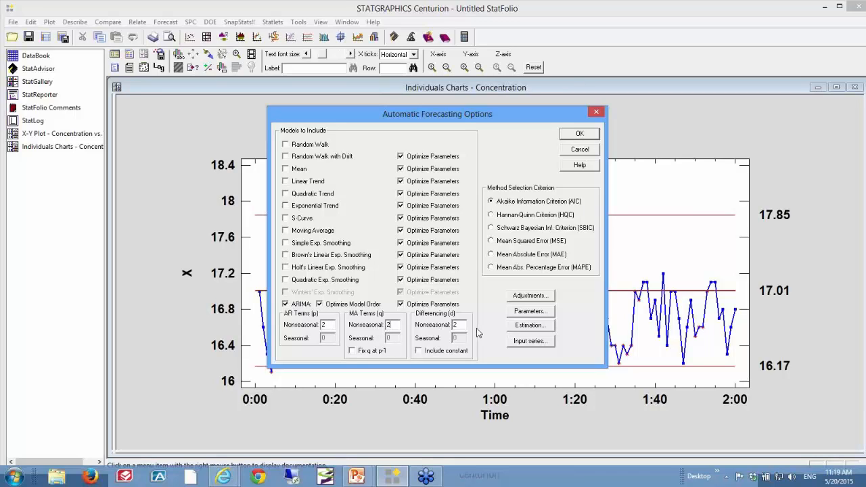
Set nonseasonal differencing to 0 and generate the forecast with the default tables and graphs.
double_click(453, 325)
type("0")
left_click(579, 134)
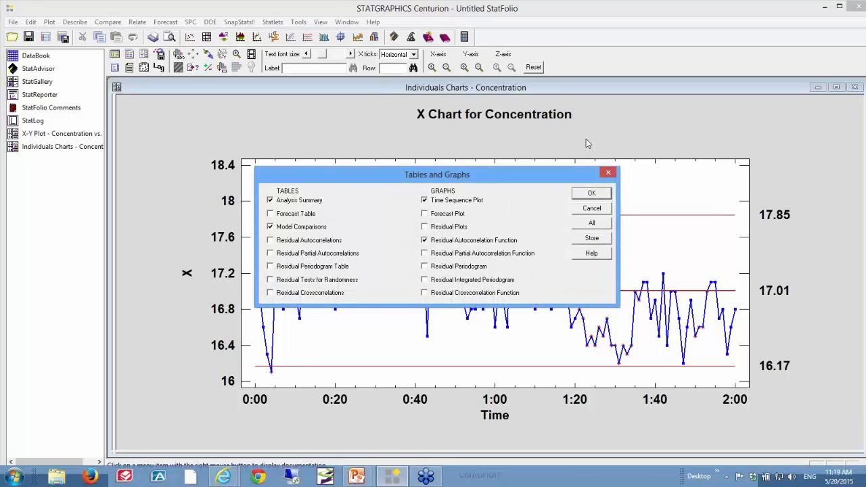
left_click(589, 193)
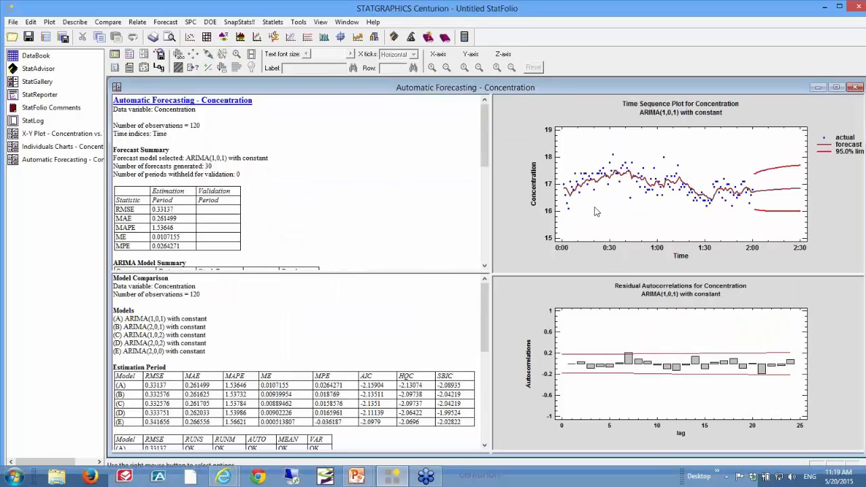
Enlarge the time sequence plot and move its legend inside the plot's upper-right corner.
double_click(595, 212)
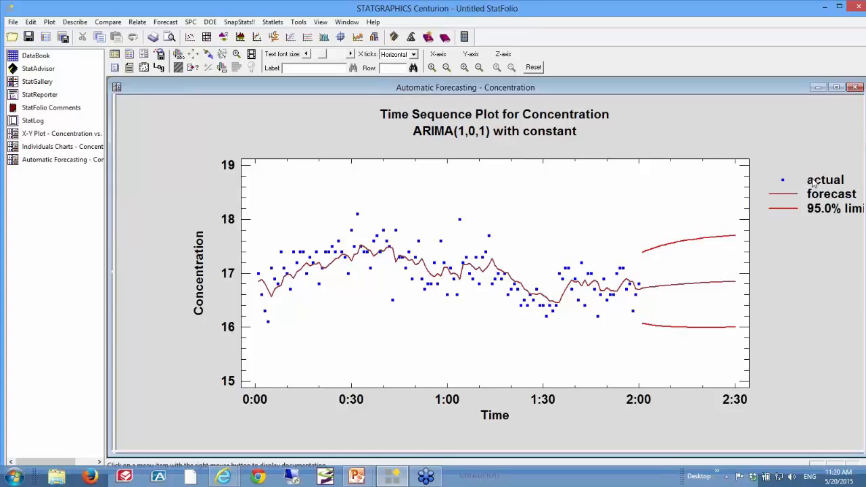
left_click_drag(814, 182, 666, 182)
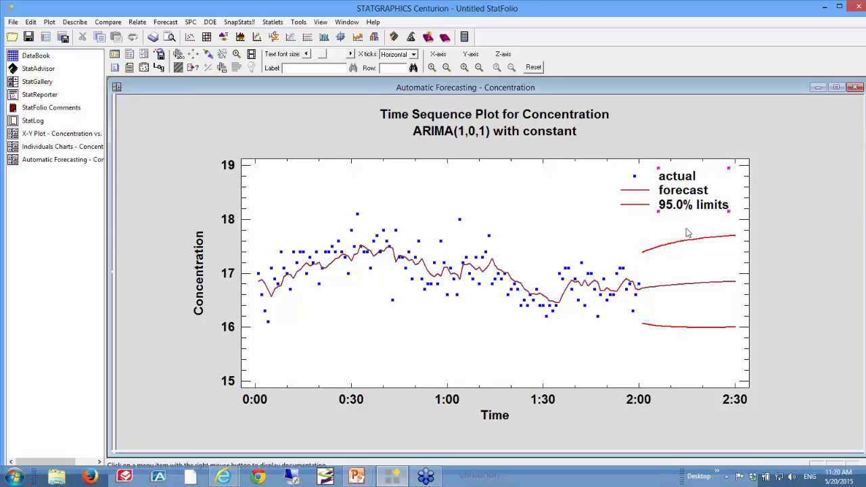
left_click(709, 231)
Set the forecast limits' confidence level to 99.73% and shift the legend slightly left within the plot.
right_click(692, 128)
left_click(709, 135)
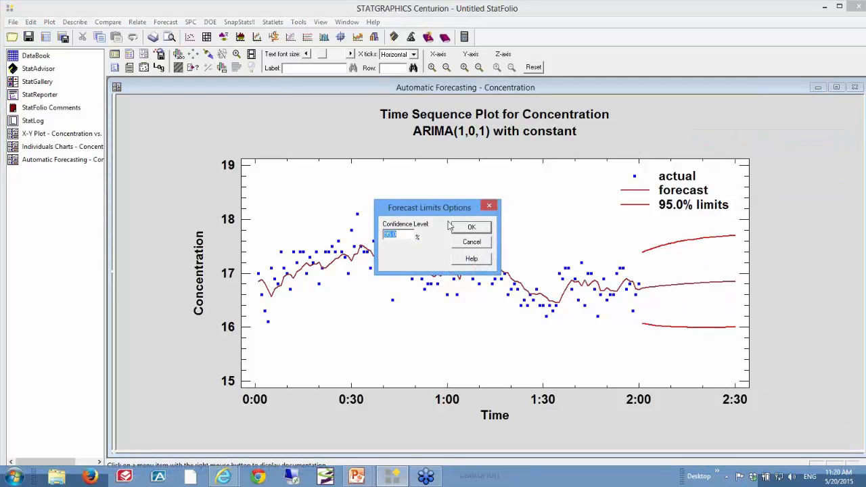
type("99.73")
left_click(472, 228)
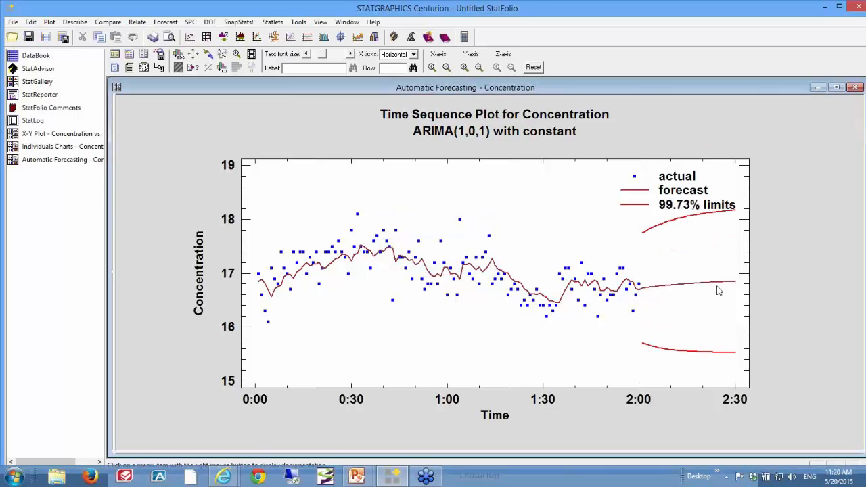
left_click(673, 184)
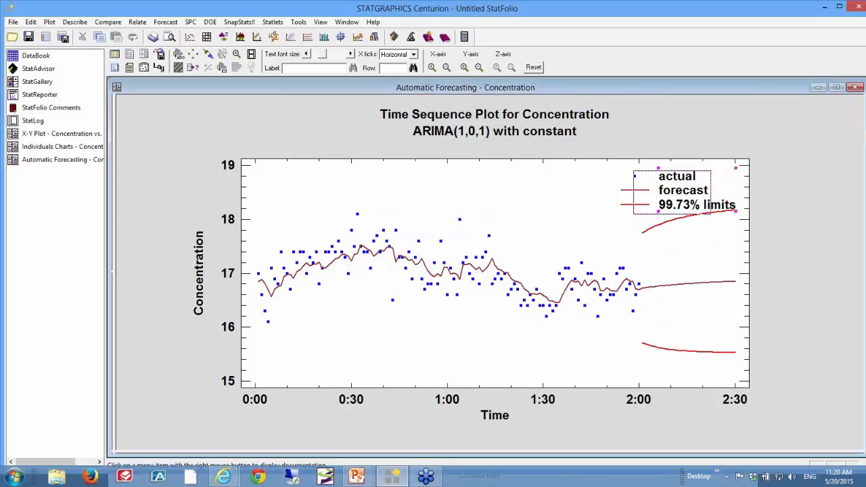
left_click_drag(673, 184, 647, 184)
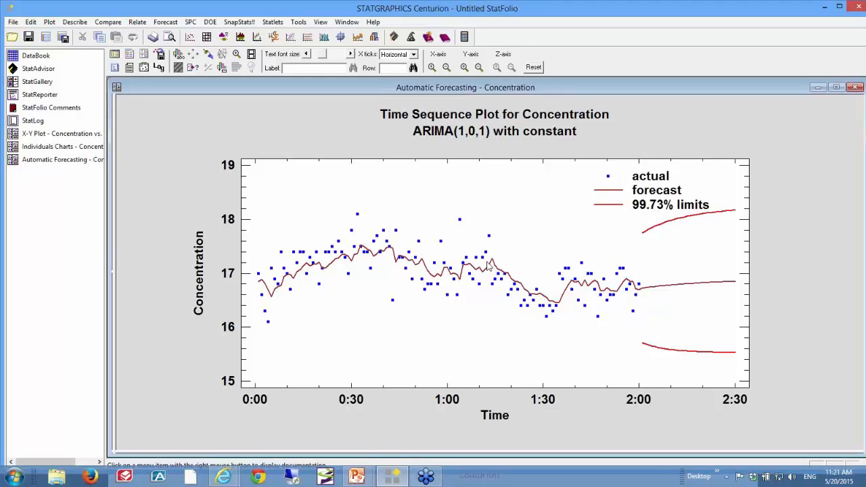
Create an ARIMA individuals control chart with Concentration as observations and Time as labels.
left_click(191, 23)
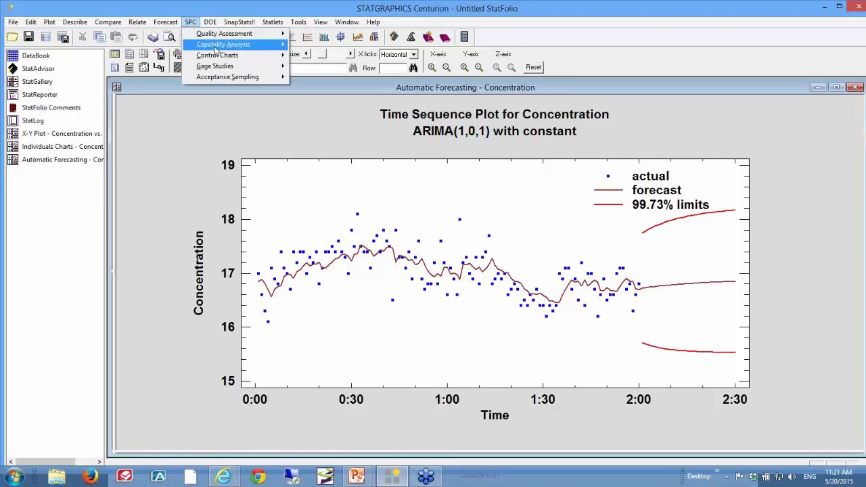
mouse_move(219, 56)
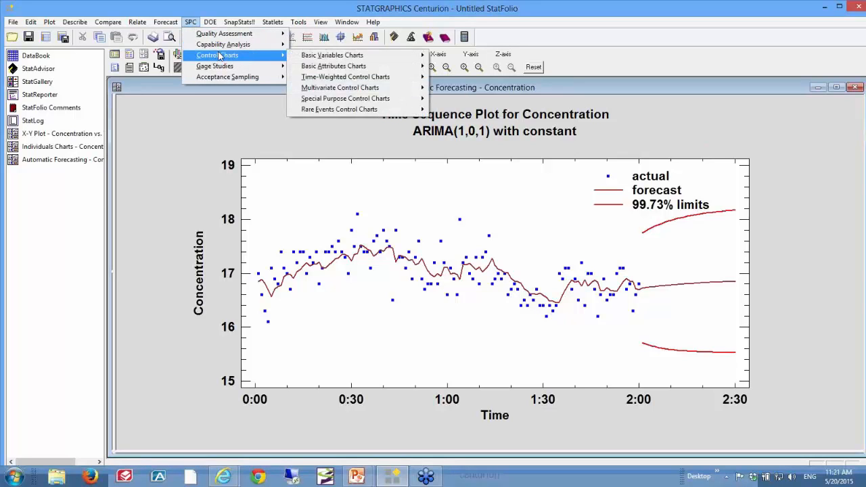
mouse_move(358, 101)
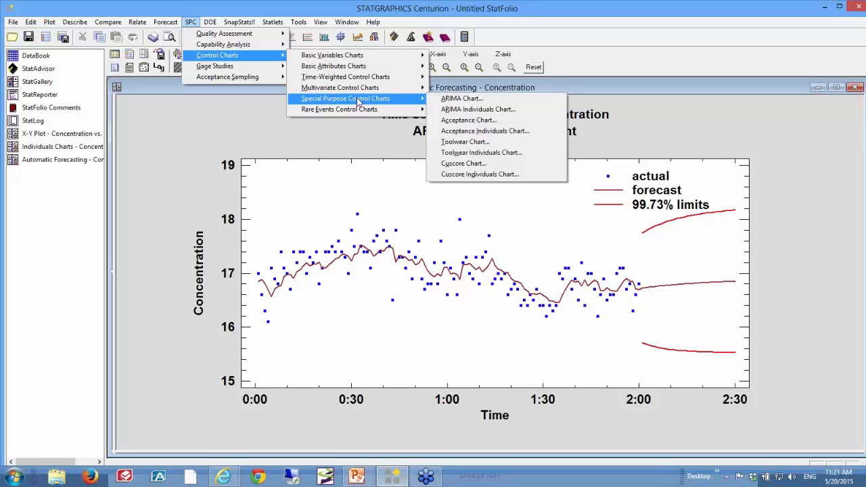
left_click(471, 110)
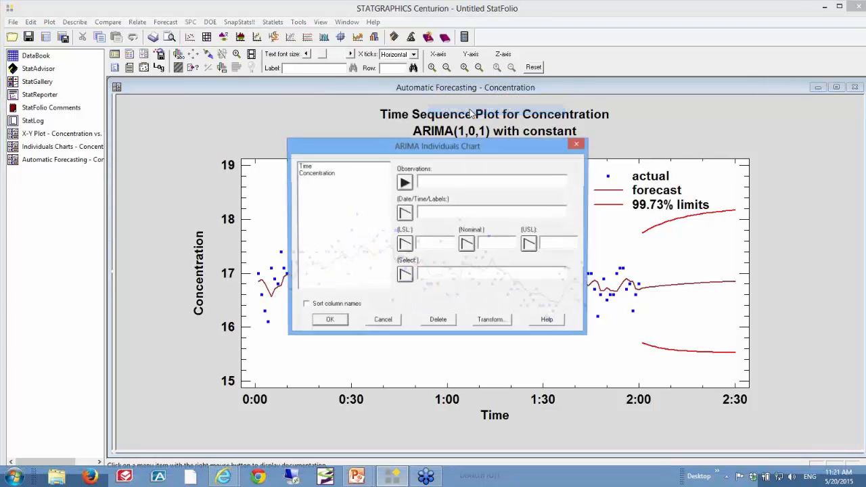
left_click(338, 174)
left_click(405, 184)
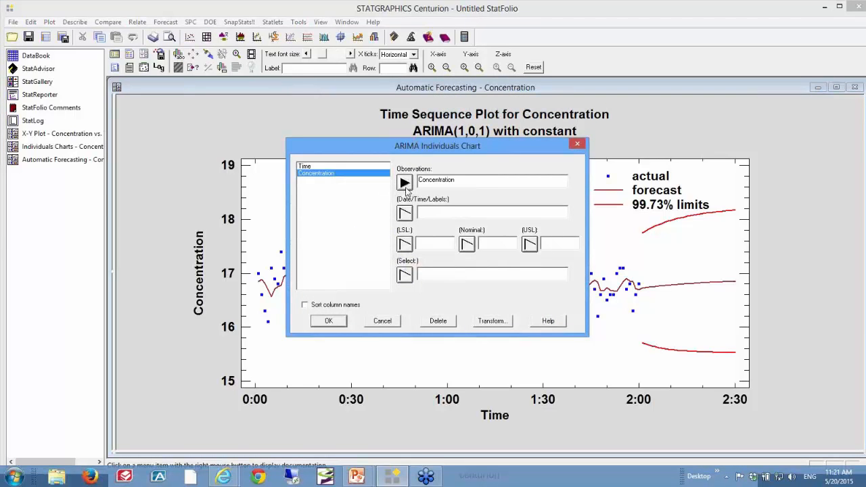
left_click(349, 167)
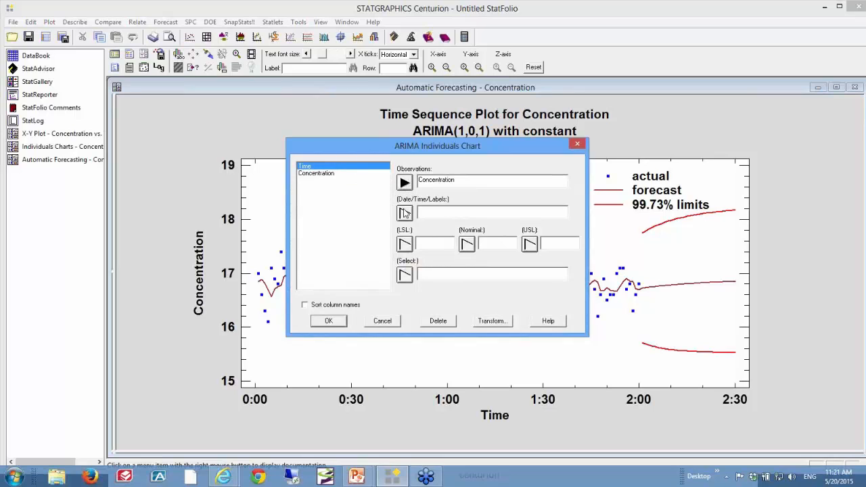
left_click(404, 214)
left_click(332, 321)
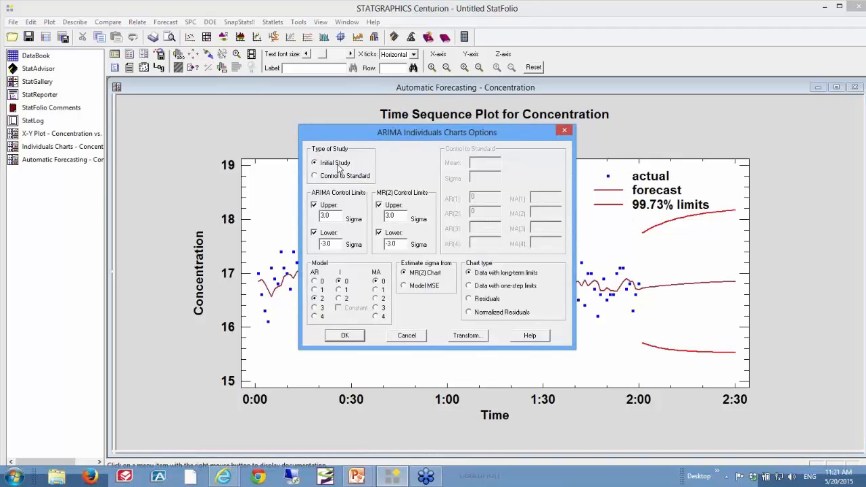
Set the ARIMA model to AR 1 and MA 1, generate the default output, and enlarge the ARIMA chart.
left_click(316, 289)
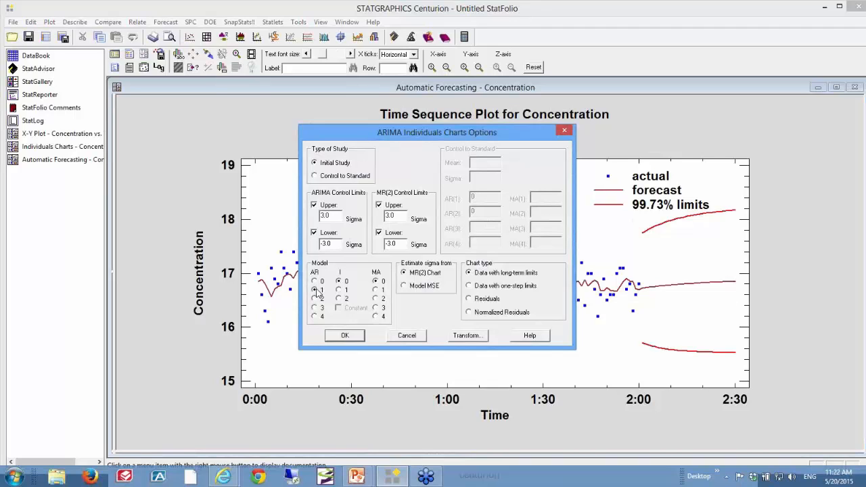
left_click(383, 292)
left_click(344, 336)
left_click(590, 213)
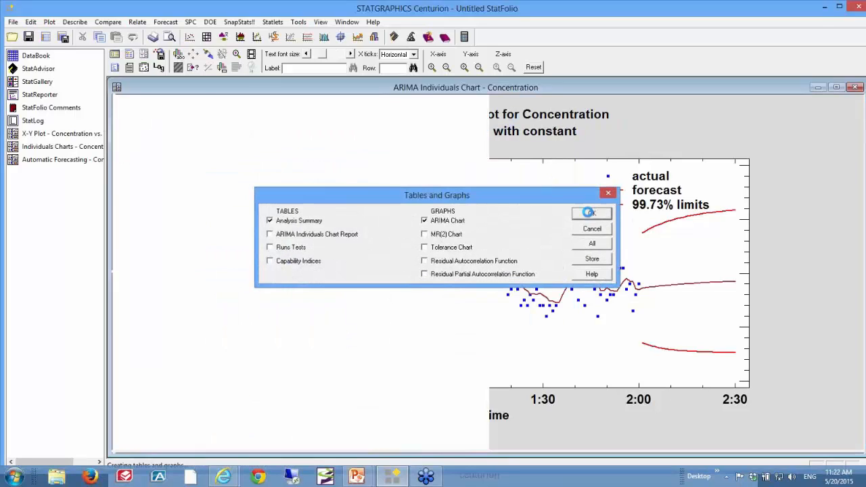
double_click(726, 248)
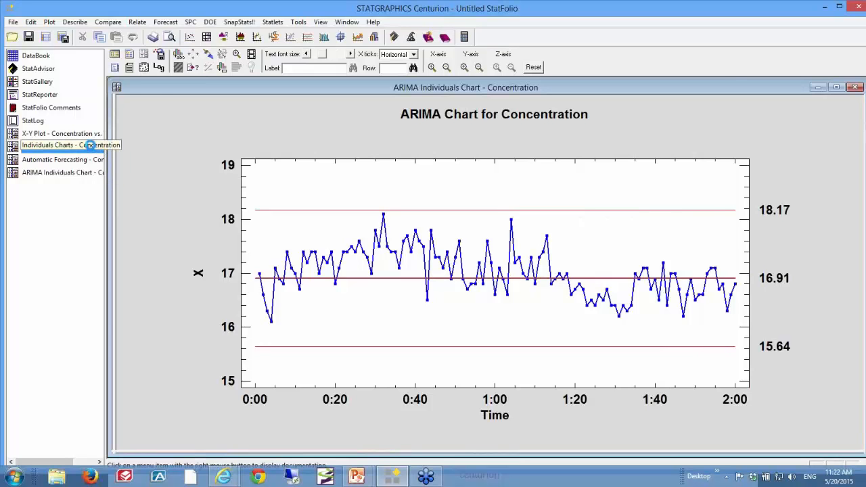
Compare the control limits of the ordinary individuals chart for Concentration with those of the ARIMA chart.
left_click(92, 149)
double_click(821, 230)
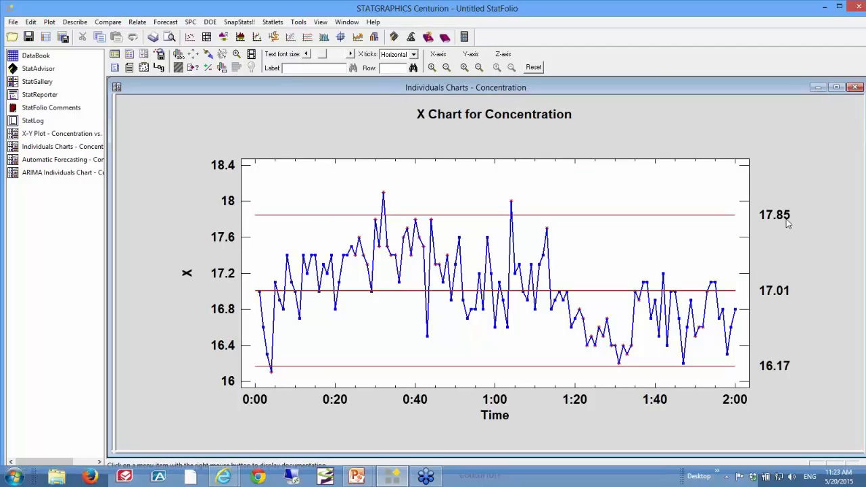
left_click(83, 174)
double_click(745, 306)
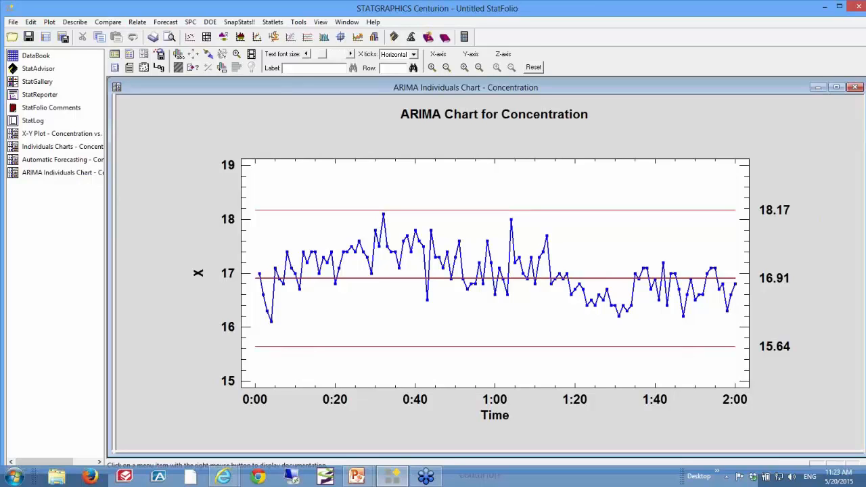
right_click(491, 137)
left_click(513, 139)
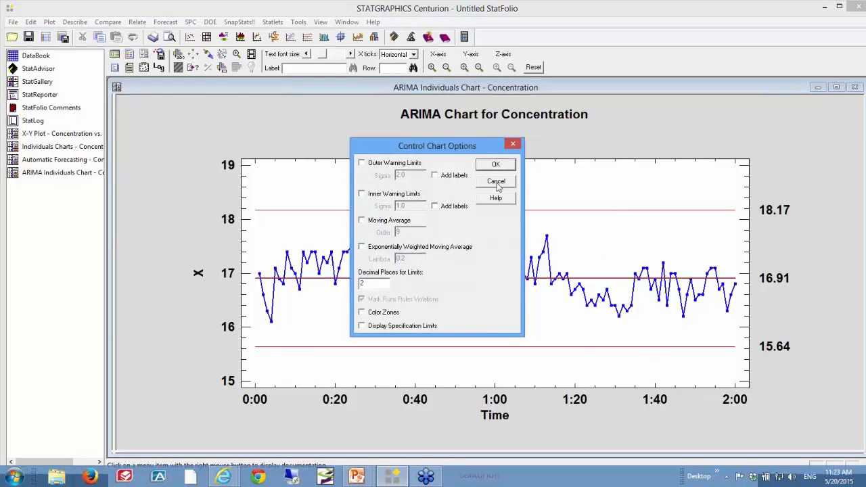
left_click(497, 182)
Switch the ARIMA chart to data with one-step limits and identify the row numbers of the two flagged points.
right_click(574, 144)
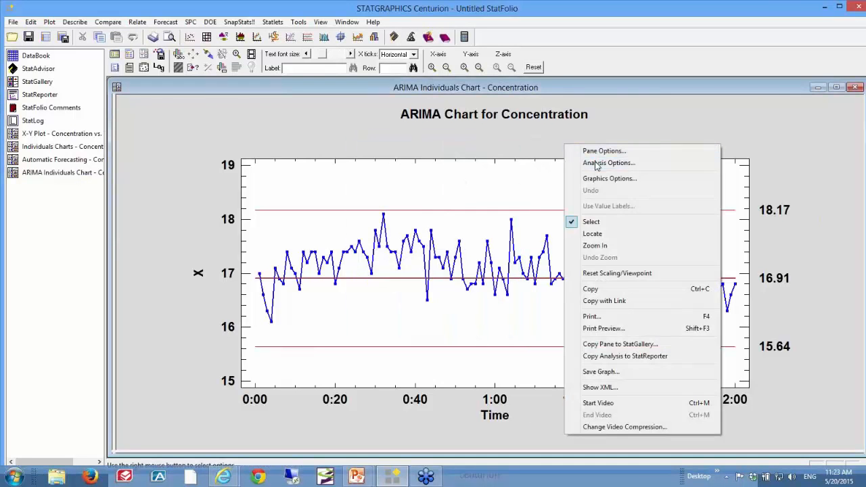
left_click(595, 163)
left_click(509, 287)
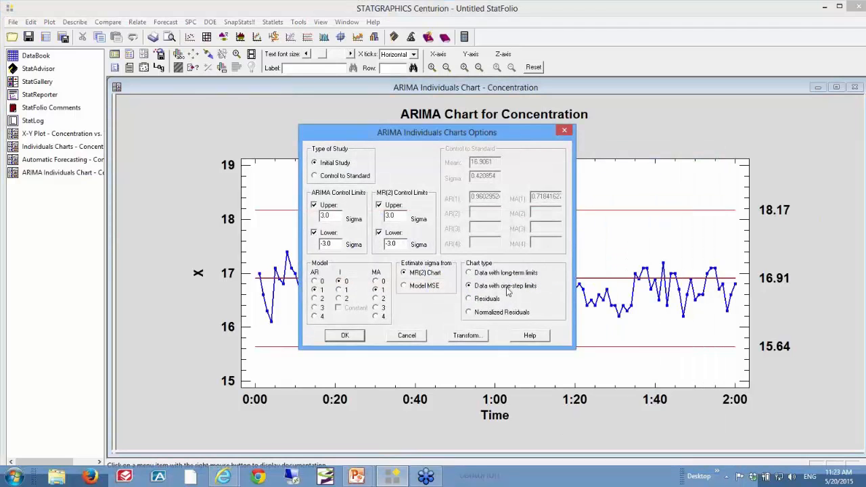
left_click(346, 336)
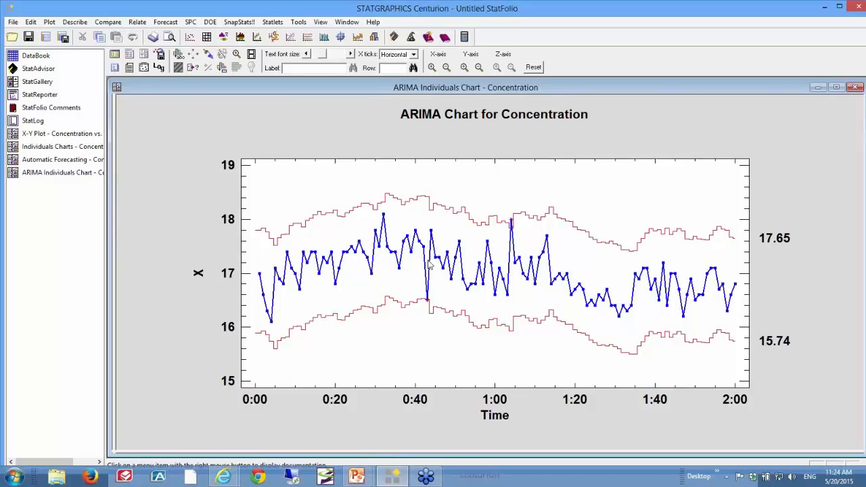
left_click(427, 300)
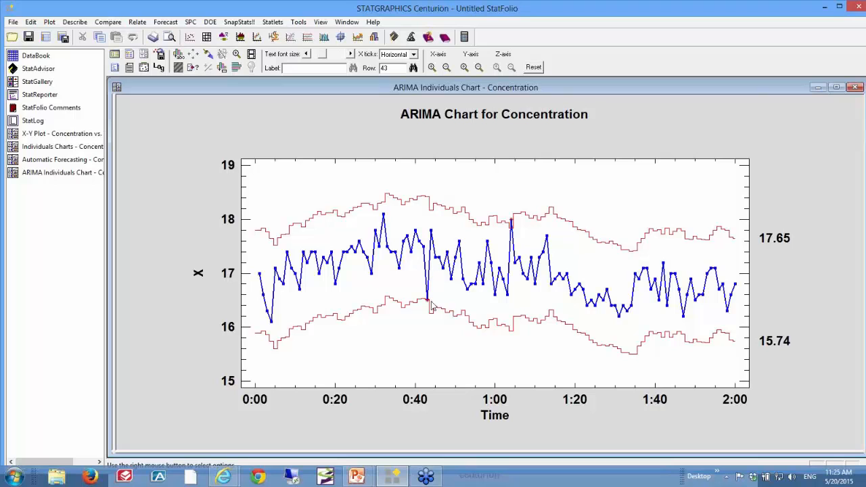
left_click(512, 222)
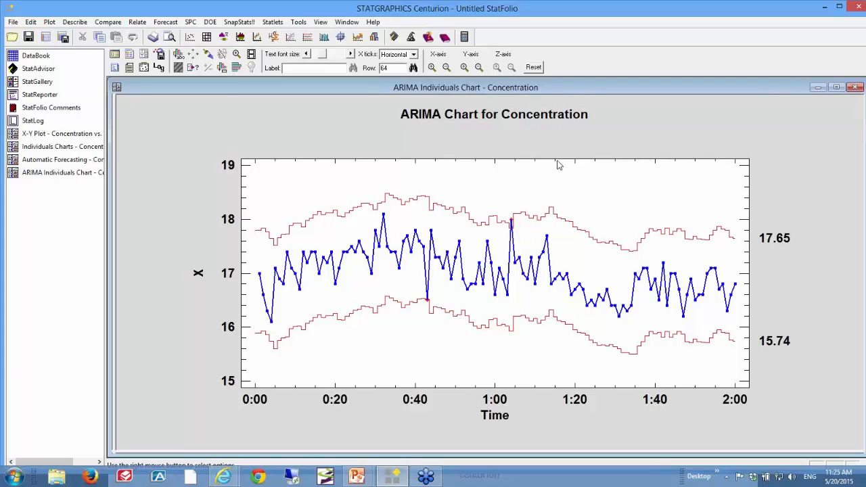
Change the ARIMA chart type to Residuals.
right_click(539, 143)
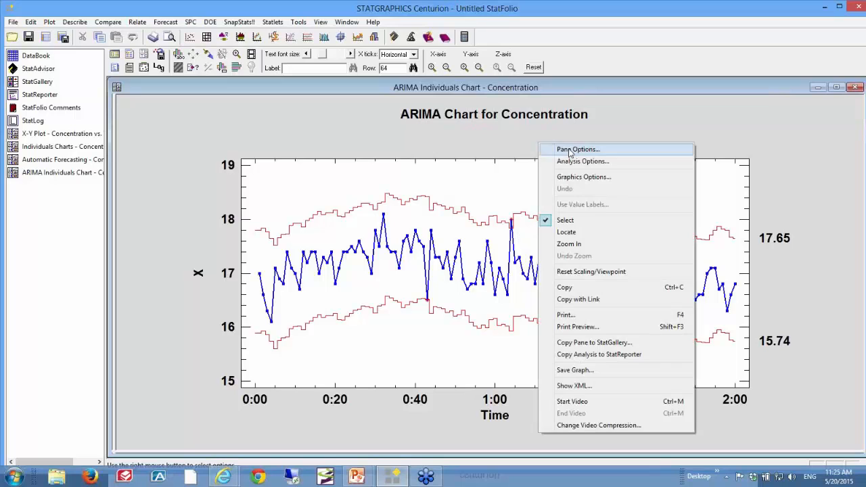
left_click(579, 163)
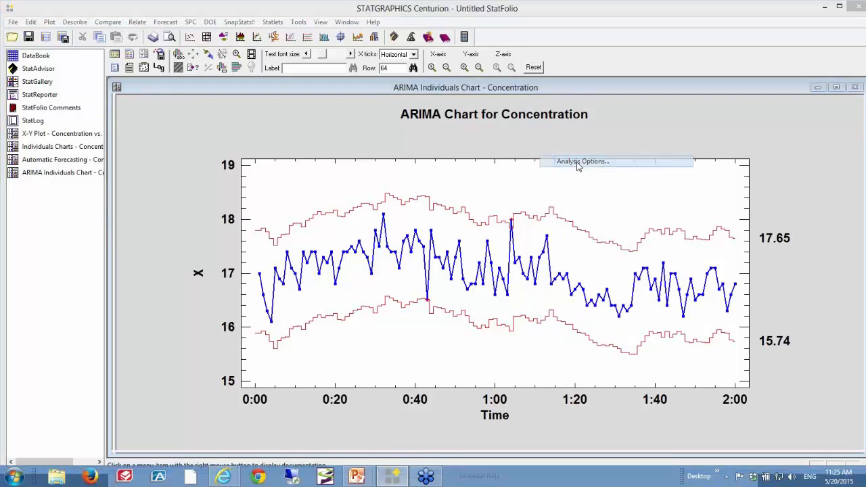
left_click(493, 301)
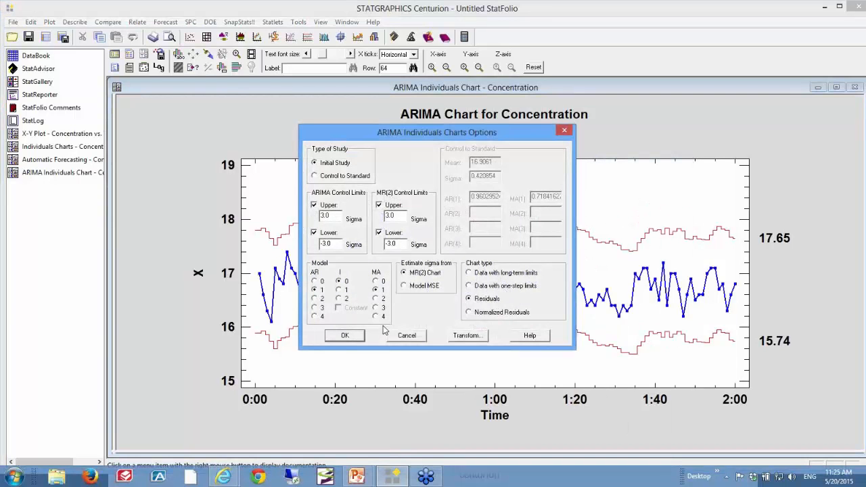
left_click(345, 335)
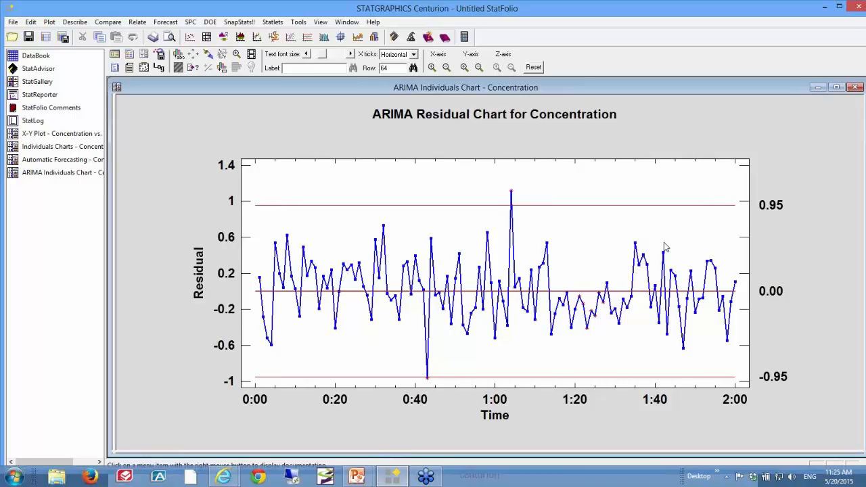
Identify the row number of the residual that lies above the upper control limit.
left_click(511, 190)
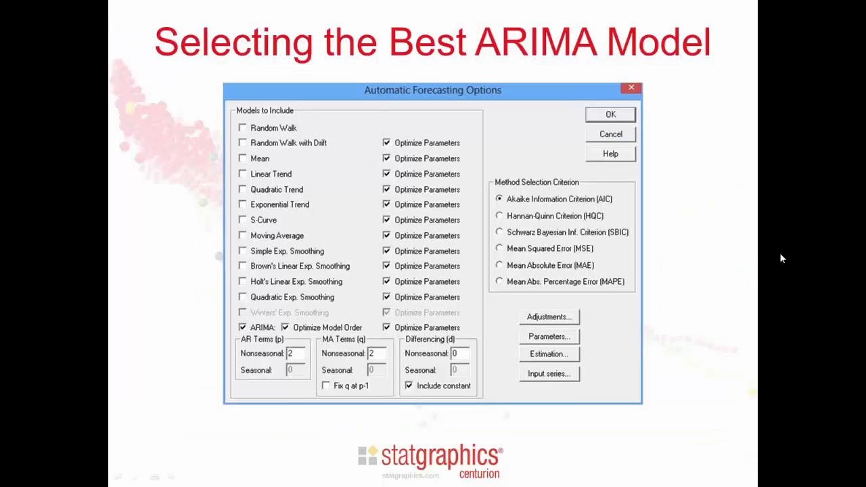
left_click(726, 252)
left_click(728, 256)
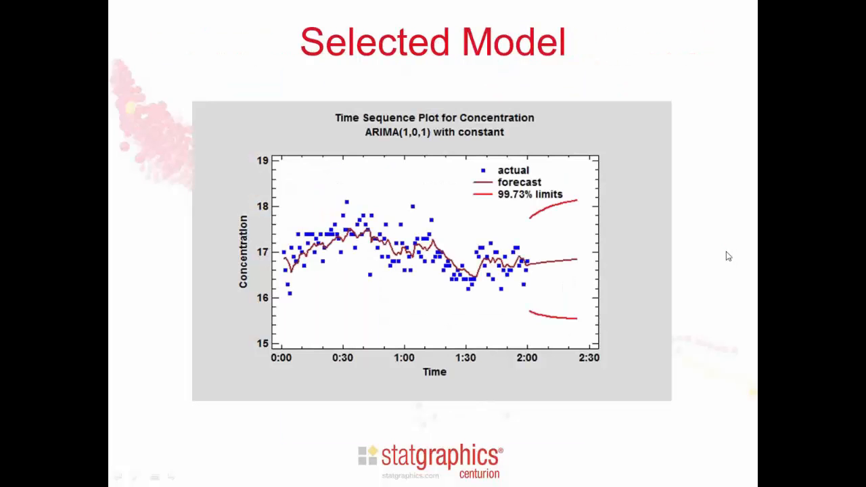
left_click(728, 255)
left_click(728, 256)
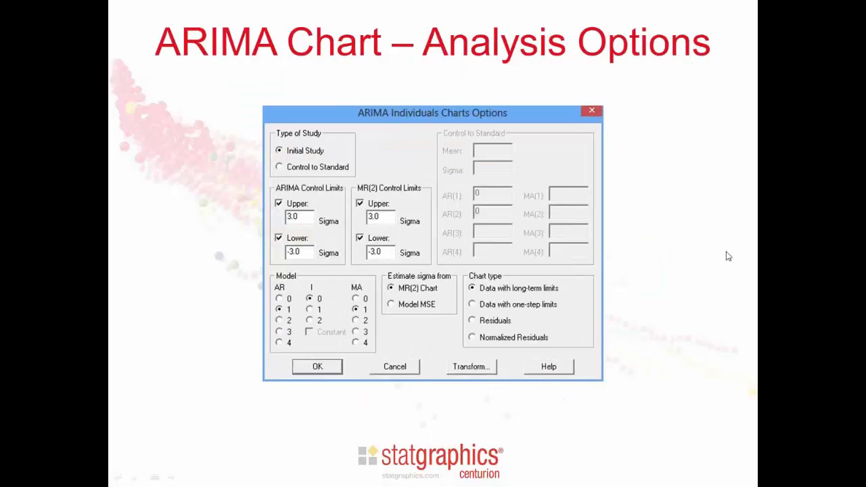
left_click(728, 255)
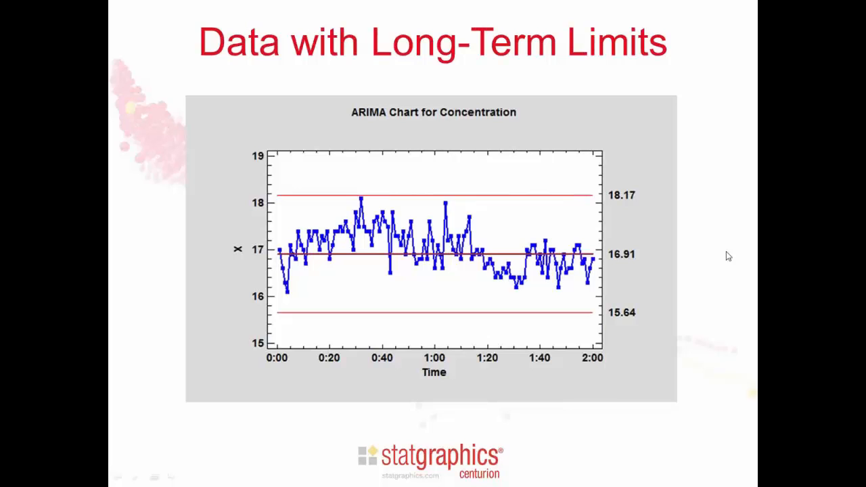
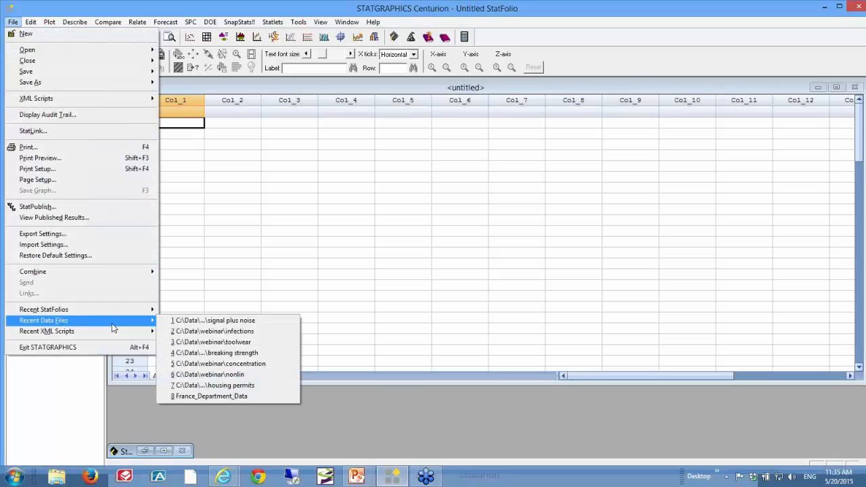
Open the recent data file breaking strength and start a basic Individuals control chart.
left_click(214, 352)
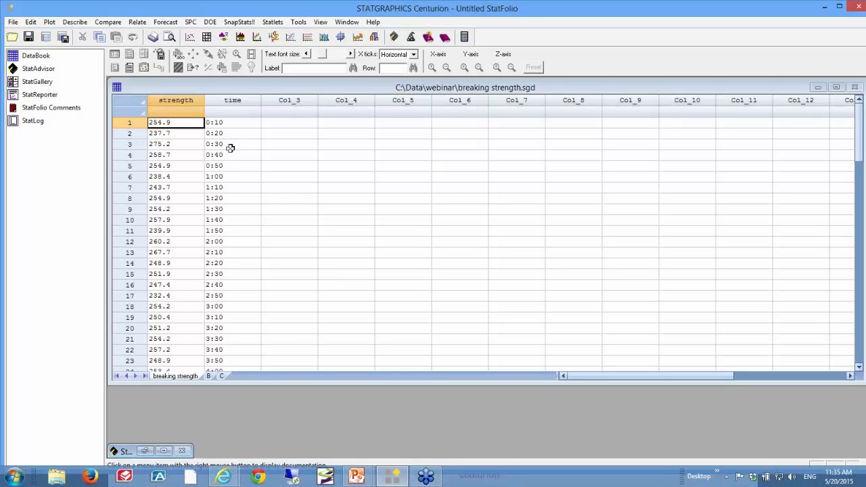
left_click(189, 27)
mouse_move(206, 55)
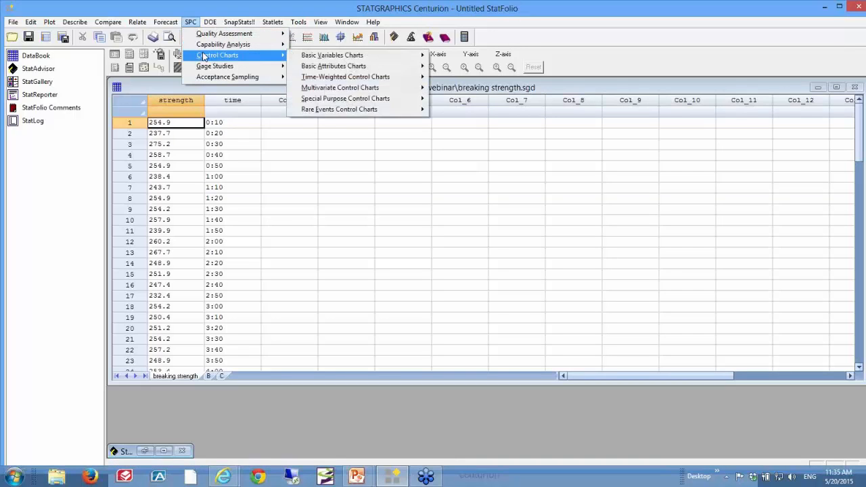
mouse_move(310, 59)
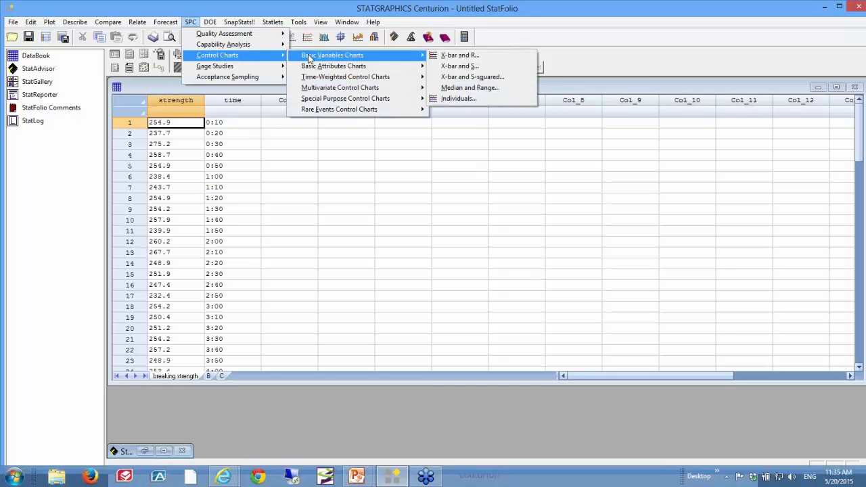
left_click(462, 98)
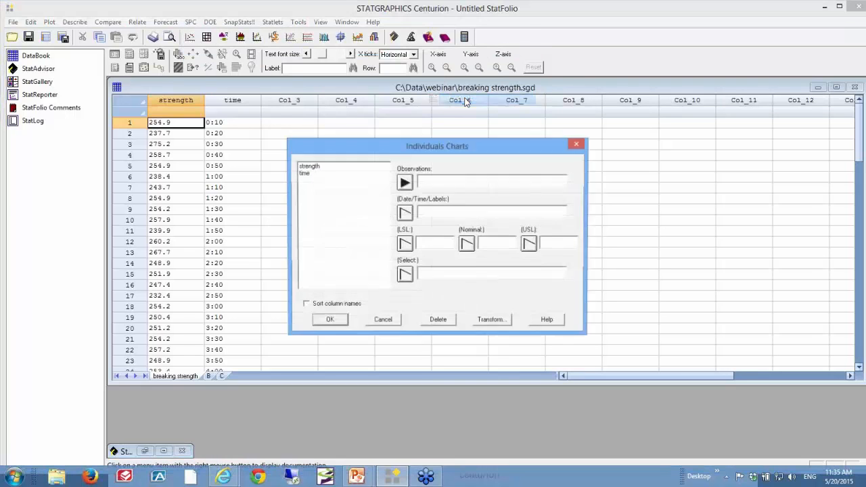
Chart strength as the observations with time as labels, using LSL 200, nominal 250 and USL 300.
left_click(321, 167)
left_click(404, 182)
left_click(357, 174)
left_click(404, 214)
left_click(447, 245)
type("200")
key("Tab")
type("25")
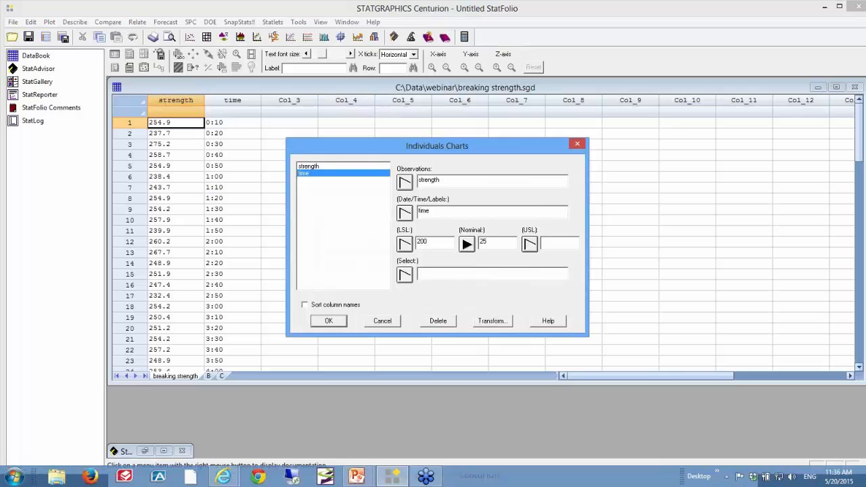
key("Tab")
type("300")
Accept the default chart options, generate the analysis summary with the X and MR(2) charts, and enlarge the X chart.
left_click(331, 322)
left_click(330, 308)
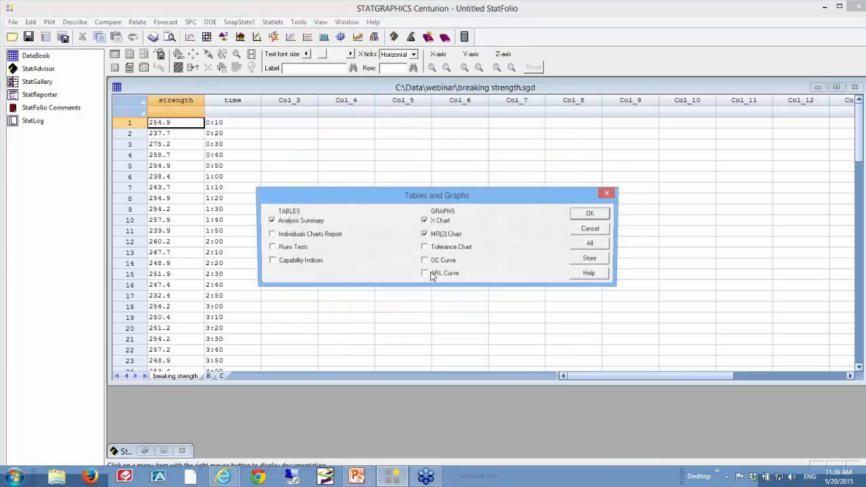
left_click(590, 214)
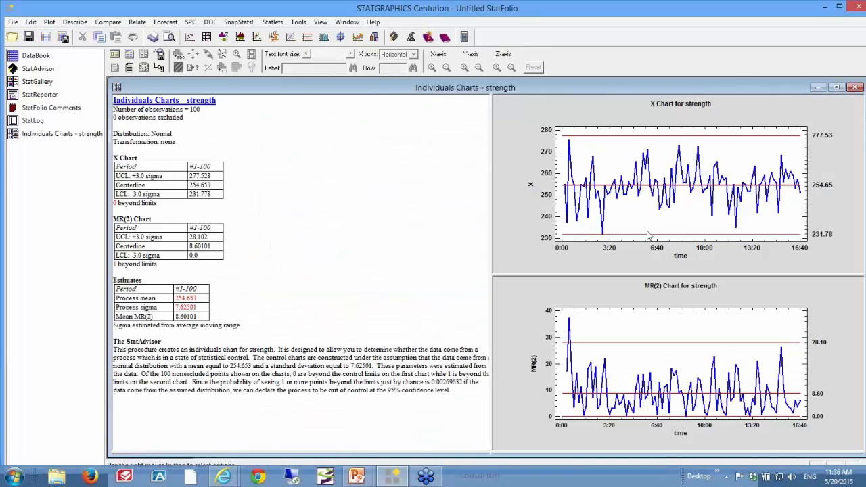
double_click(648, 234)
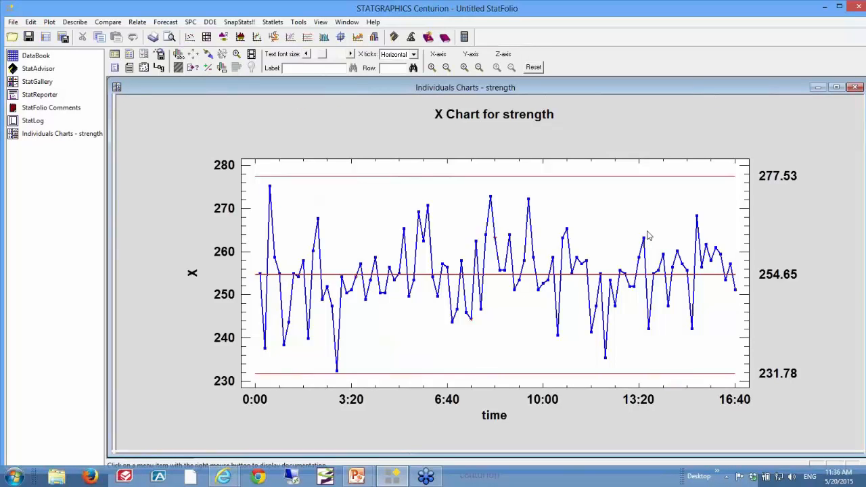
Display the specification limits on the X chart for strength.
right_click(596, 122)
left_click(621, 129)
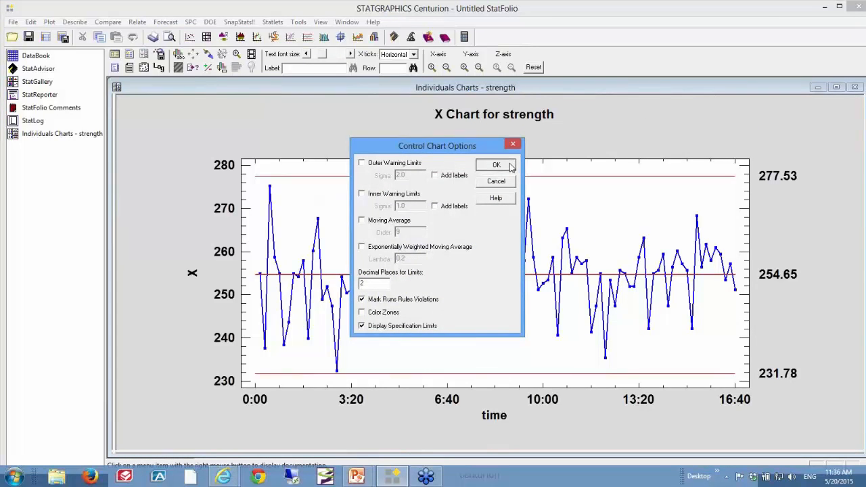
left_click(496, 164)
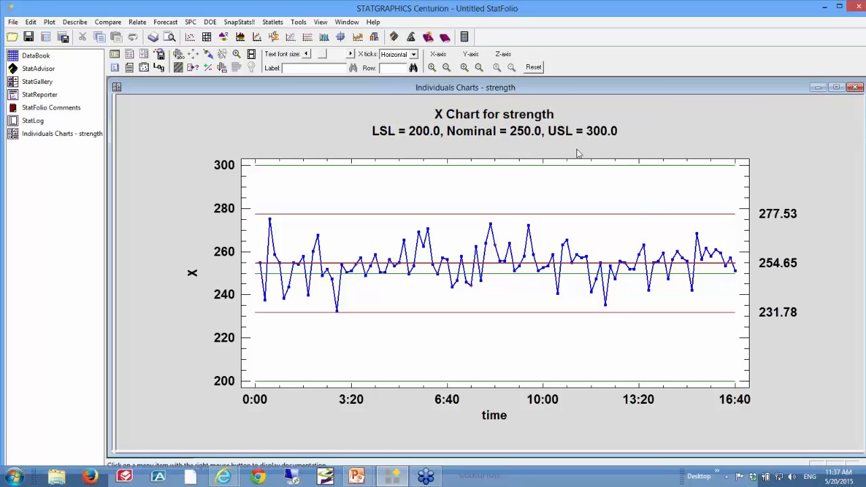
Start an Acceptance Individuals Chart with strength as the observations and time as the labels.
left_click(191, 24)
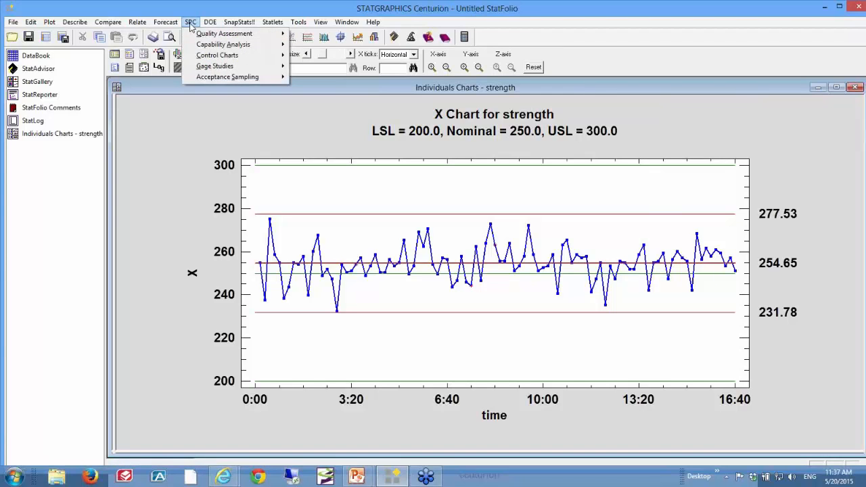
mouse_move(216, 55)
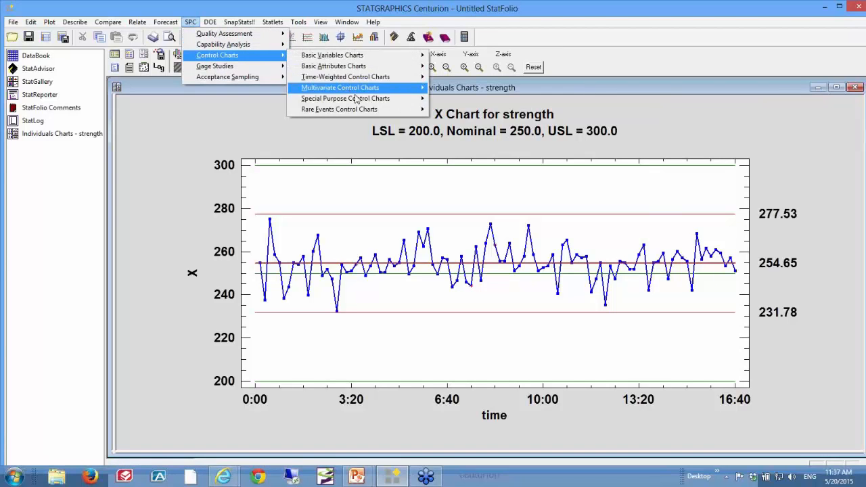
mouse_move(358, 100)
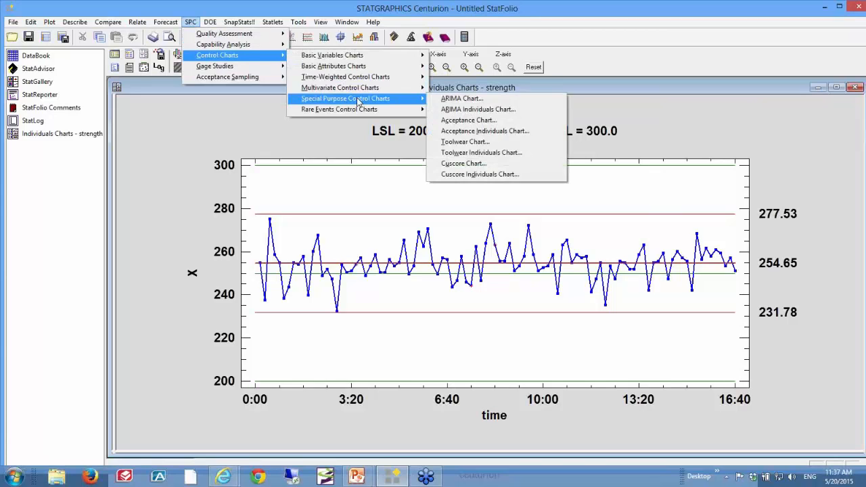
left_click(500, 131)
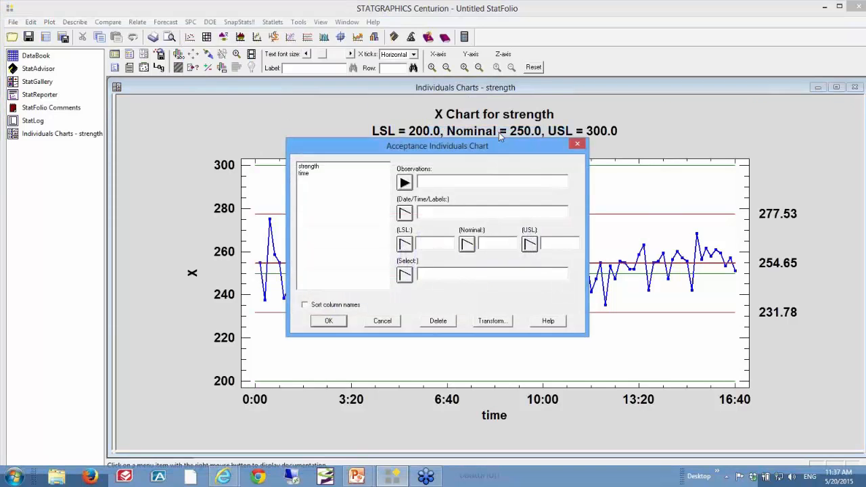
left_click(322, 168)
left_click(405, 182)
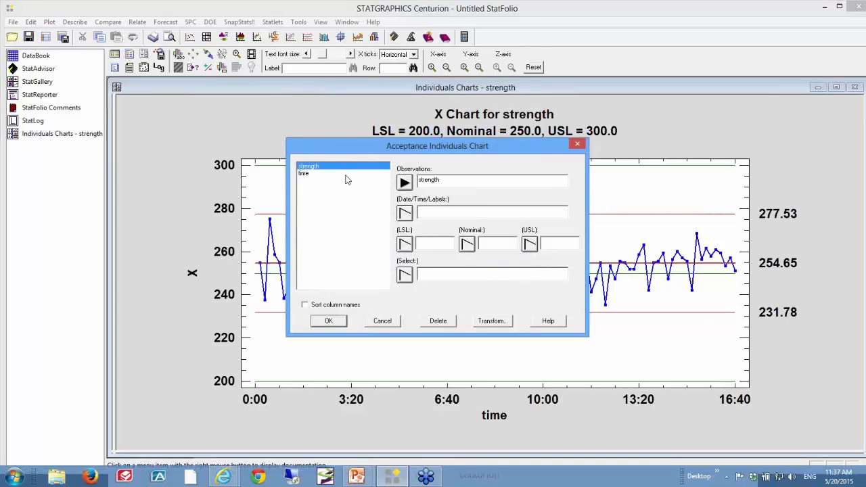
left_click(318, 174)
left_click(404, 214)
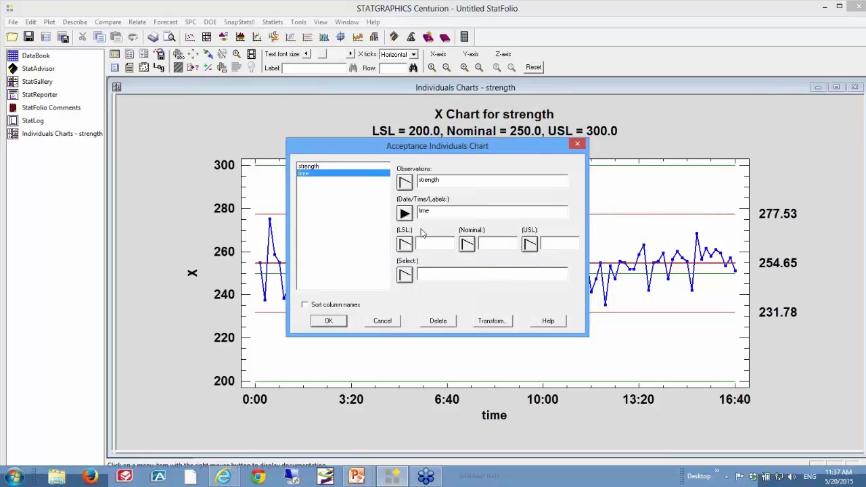
Set the acceptance chart's specifications to LSL 200, nominal 250 and USL 300.
left_click(433, 245)
type("200")
key("Tab")
type("250")
key("Tab")
type("300")
left_click(331, 323)
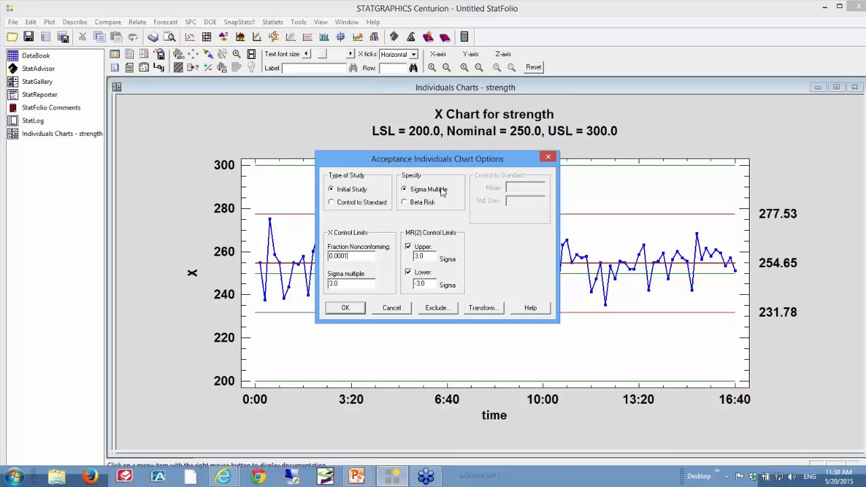
Generate the acceptance chart with fraction nonconforming 0.0001 and sigma multiple 3.0, and enlarge it.
left_click(360, 283)
left_click(421, 204)
left_click(421, 192)
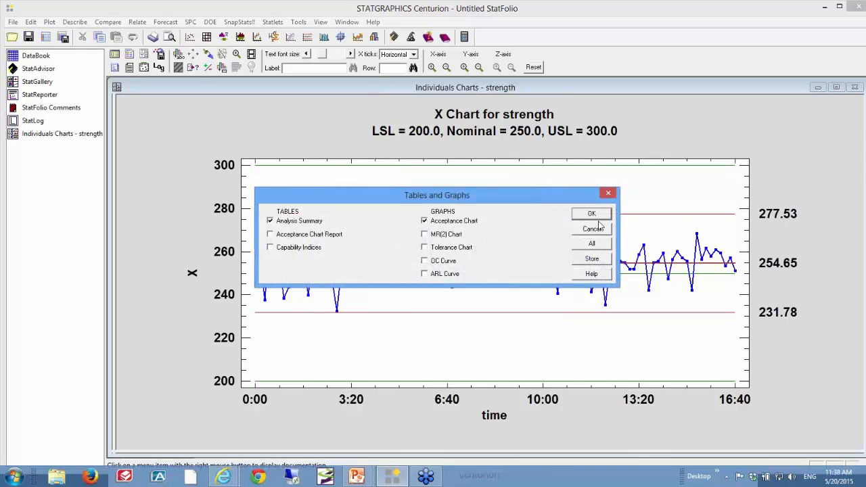
left_click(588, 213)
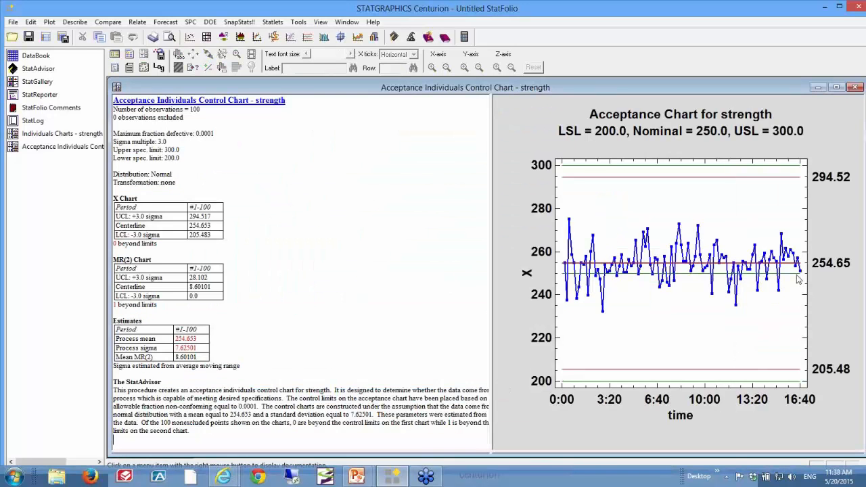
double_click(793, 277)
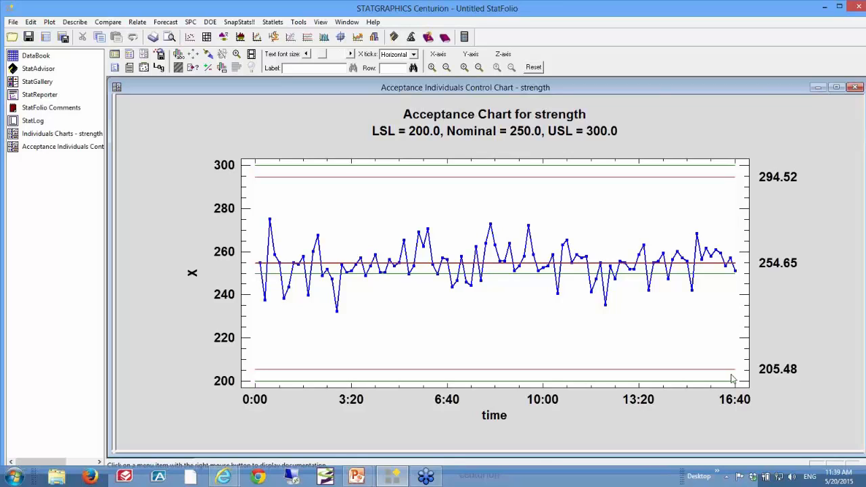
Specify the acceptance chart limits by beta risk 0.05 with fraction nonconforming 0.0001.
right_click(648, 193)
left_click(687, 199)
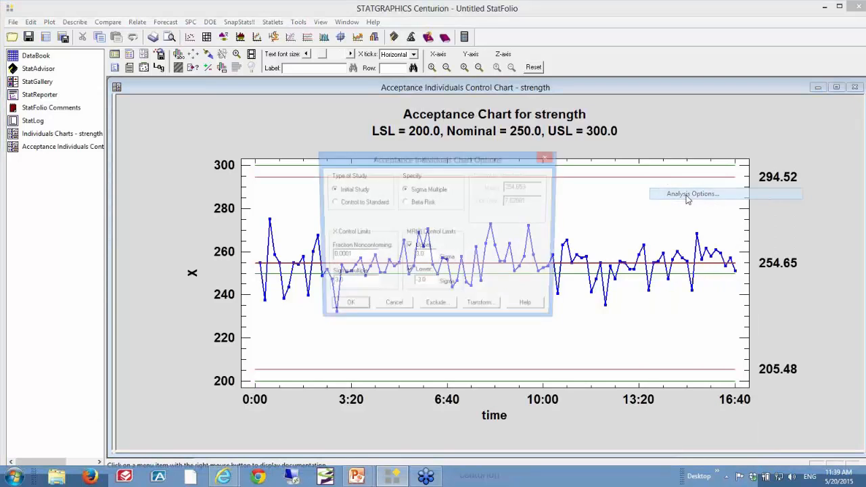
left_click(433, 205)
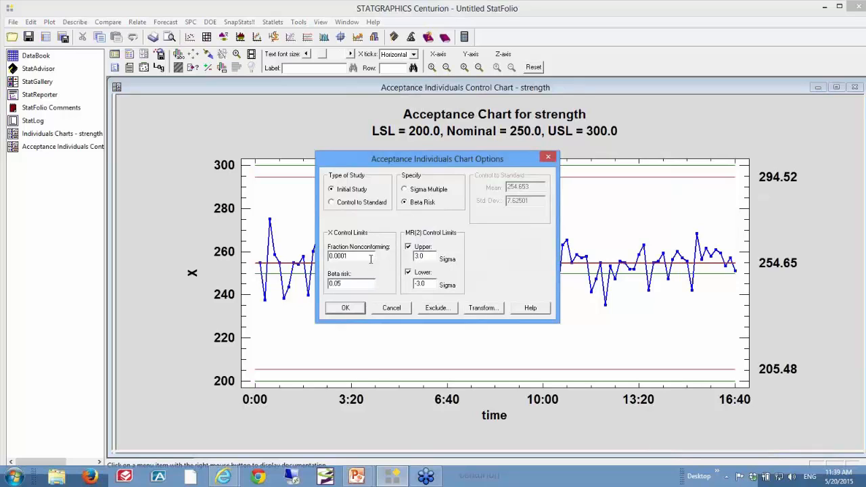
left_click(367, 283)
left_click(358, 254)
left_click(353, 308)
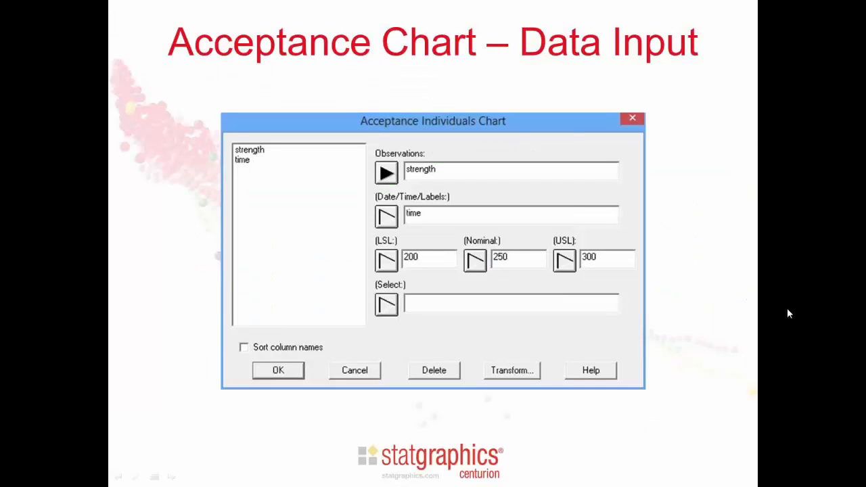
left_click(732, 258)
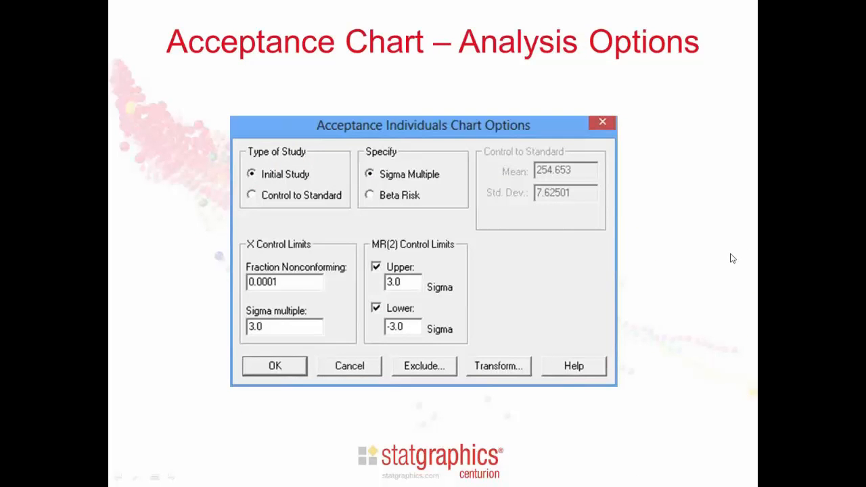
left_click(732, 258)
left_click(731, 258)
left_click(731, 258)
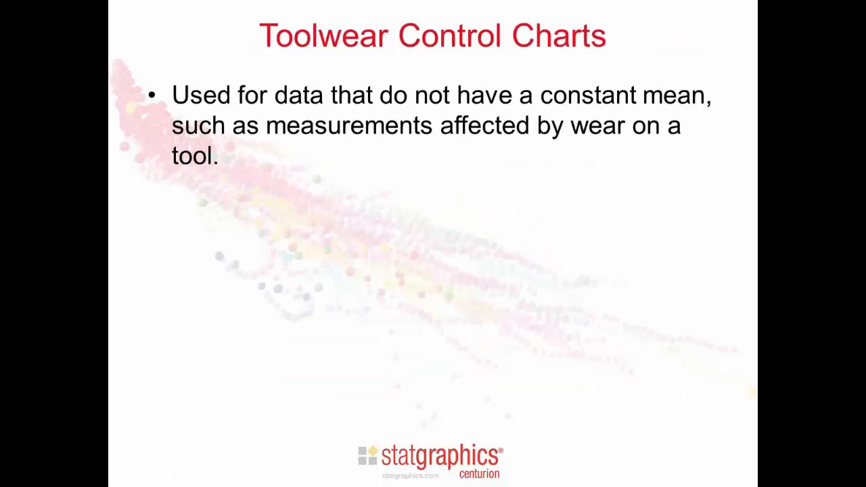
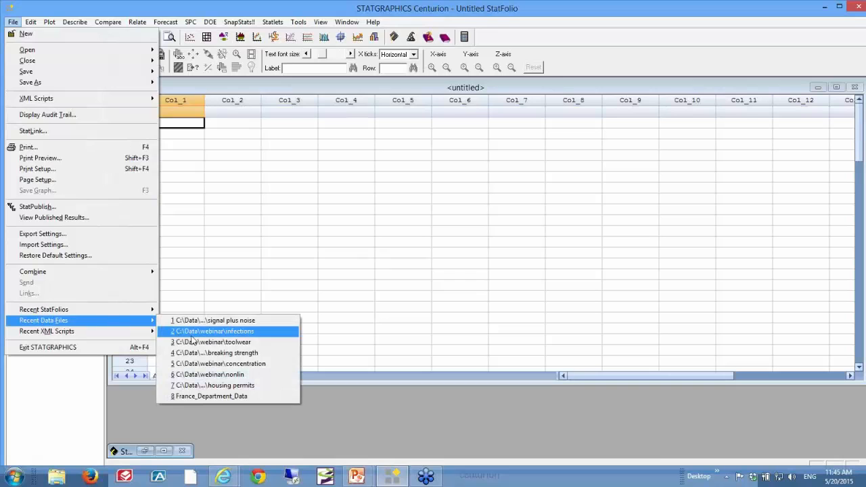
Open the recent data file toolwear and examine its Time column and the X1 to X5 measurements.
left_click(215, 341)
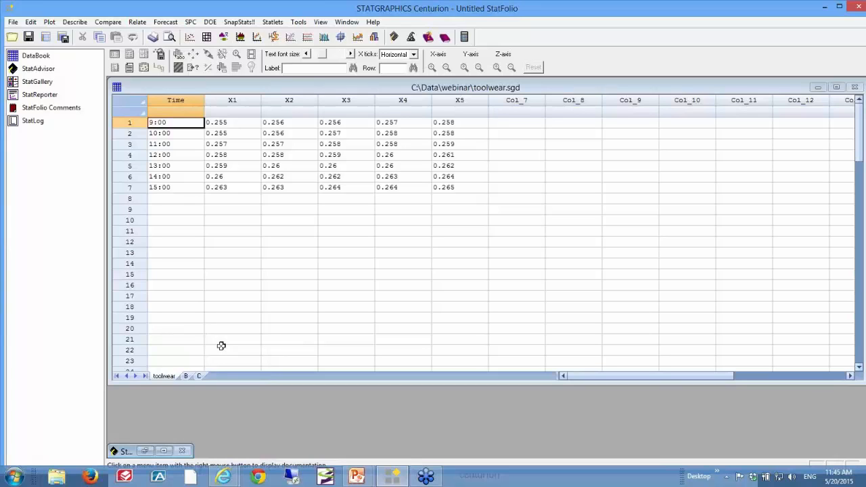
left_click(181, 125)
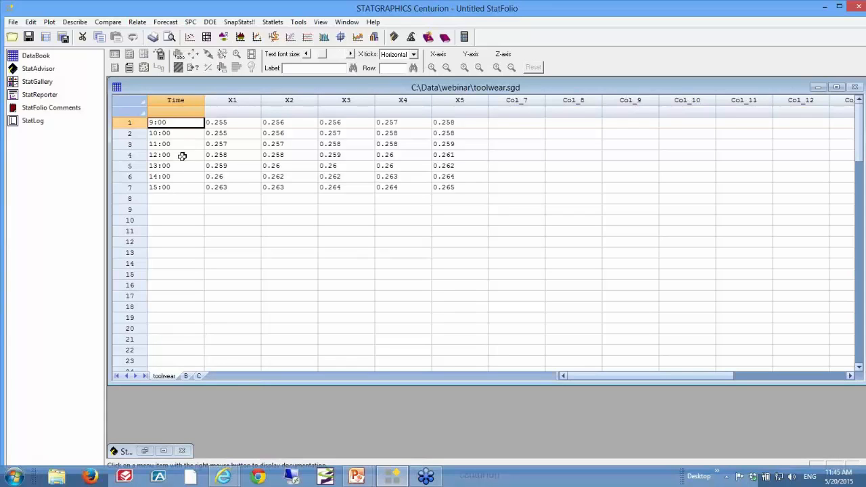
left_click(251, 124)
left_click_drag(250, 124, 465, 133)
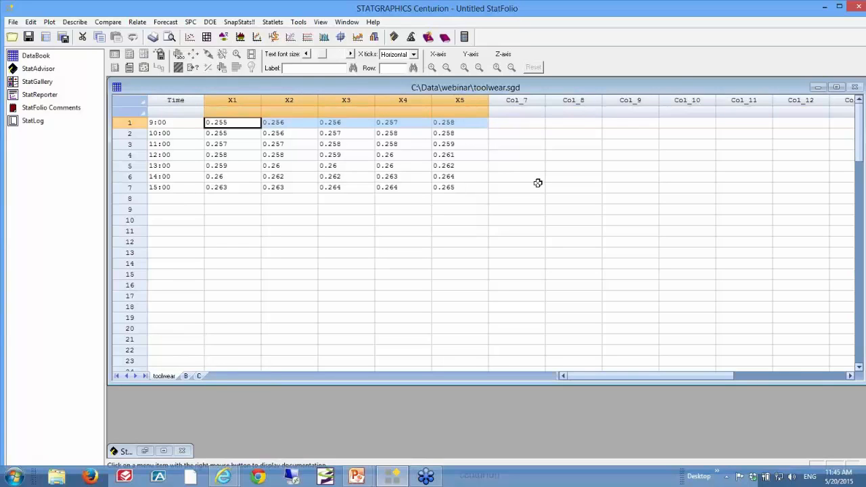
left_click(538, 184)
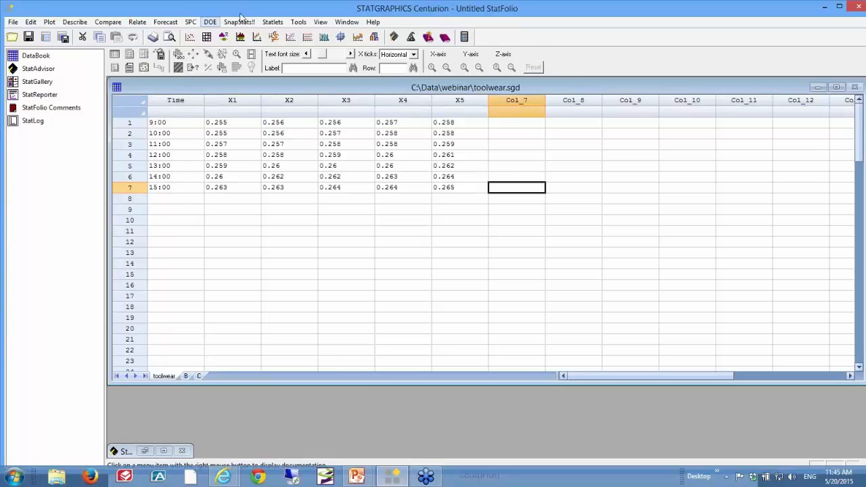
Start a toolwear chart with X1 to X5 as the observations and Time as the date/time labels.
left_click(193, 23)
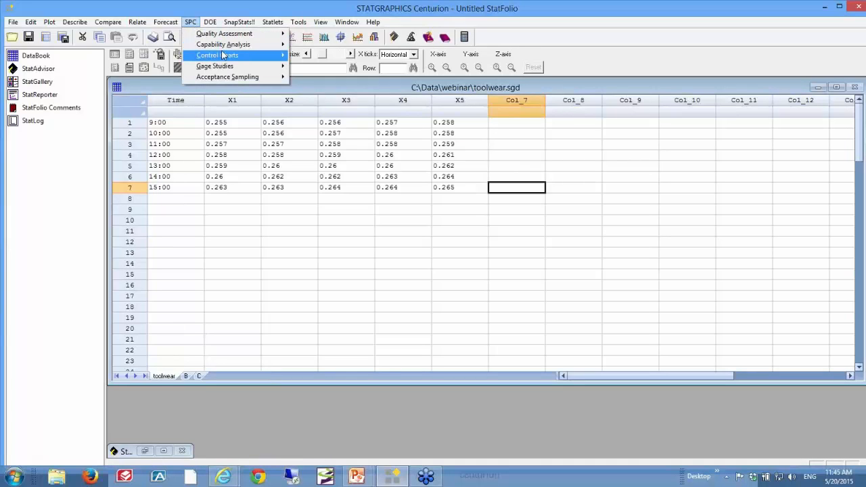
mouse_move(225, 56)
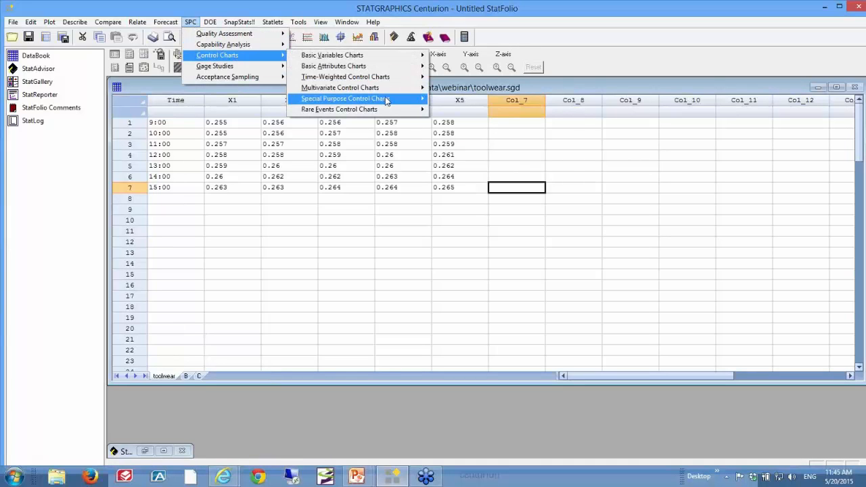
mouse_move(388, 101)
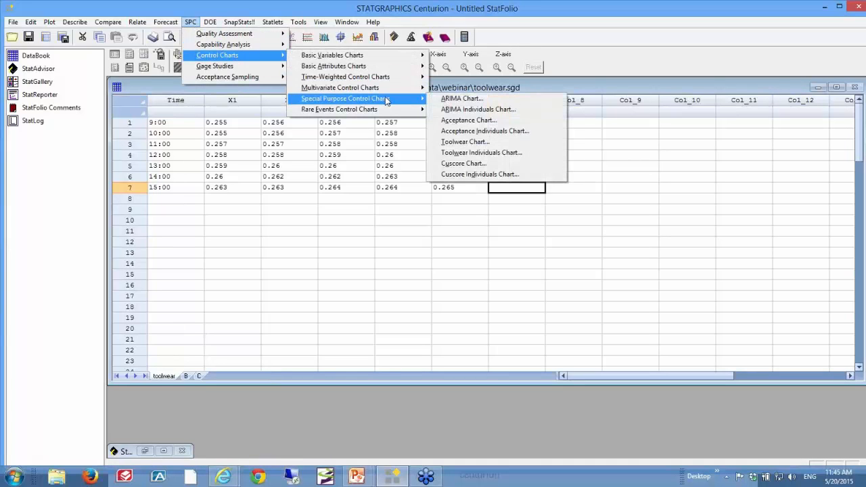
left_click(456, 142)
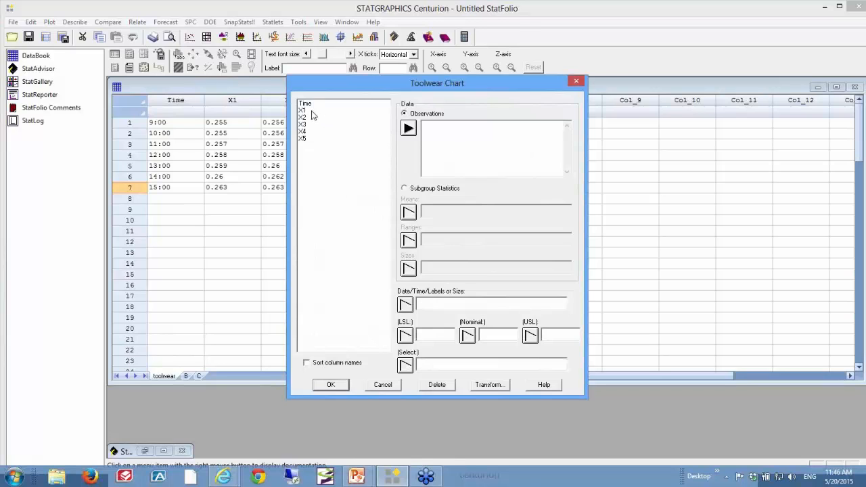
left_click_drag(312, 115, 313, 141)
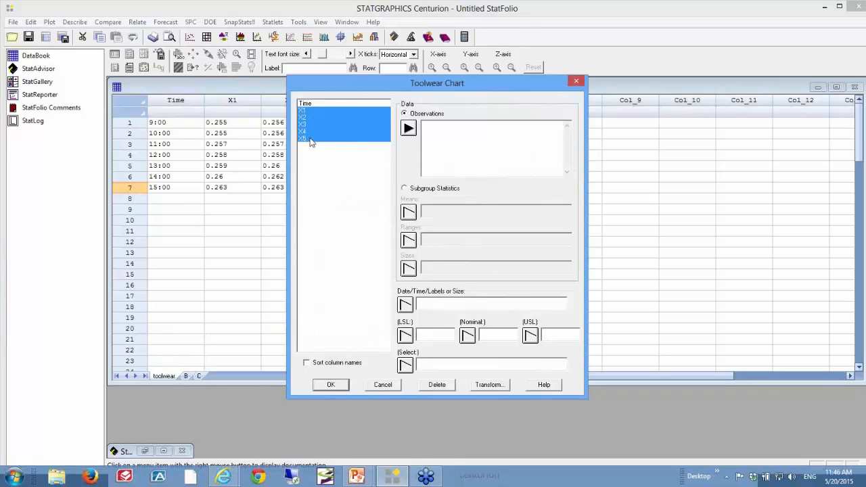
left_click(409, 128)
left_click(344, 104)
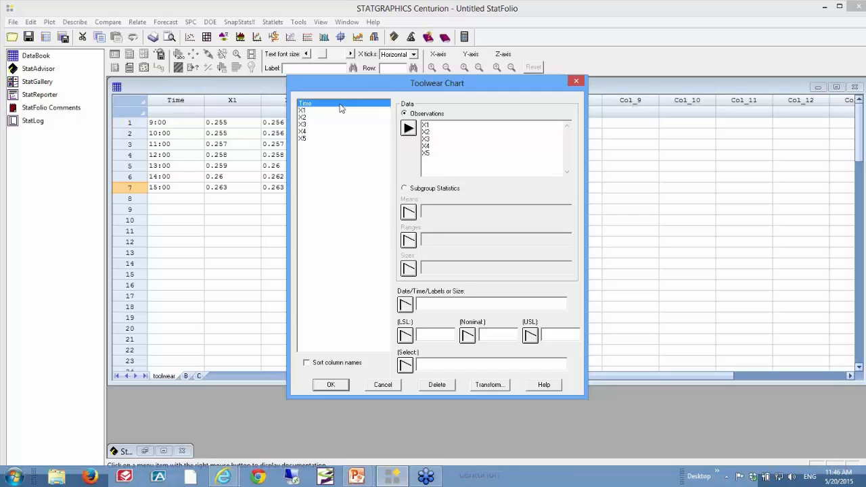
left_click(404, 305)
Set the toolwear chart's lower specification limit to 0.255 and its upper specification limit to 0.265.
left_click(428, 334)
type("255")
key("Tab")
key("Tab")
type("265")
left_click(333, 386)
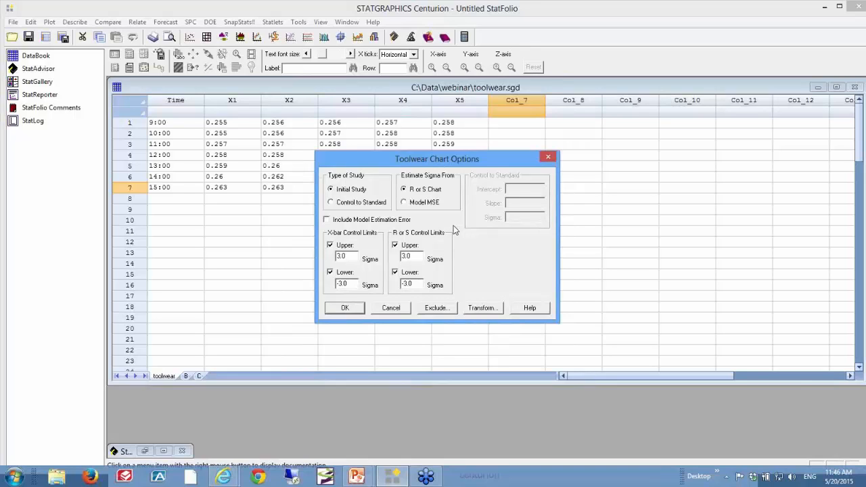
Generate the toolwear chart as an initial study with sigma from the R or S chart and 3.0 sigma limits, and enlarge it.
left_click(365, 205)
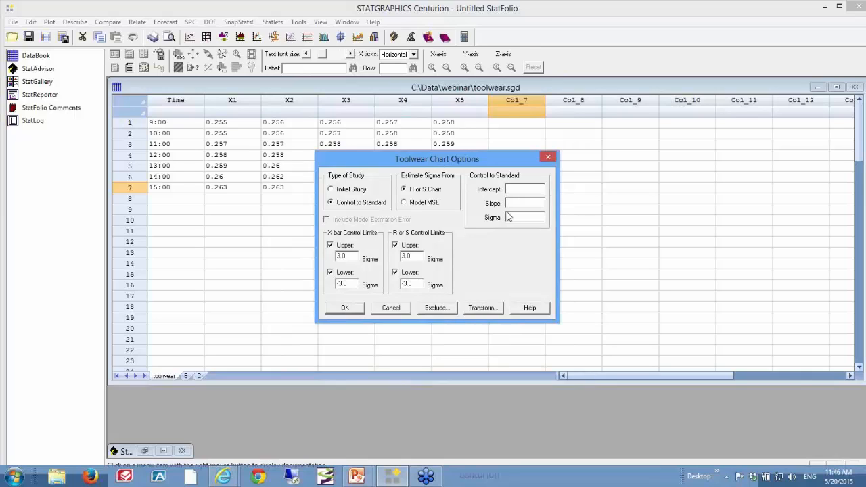
left_click(365, 193)
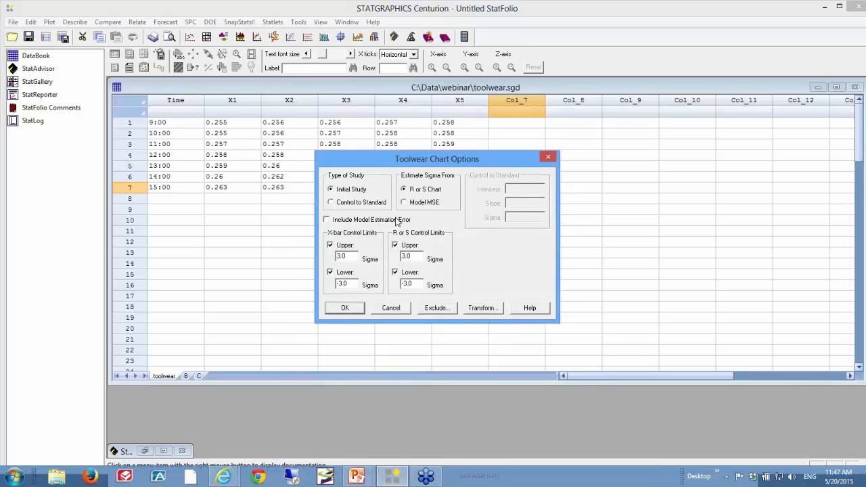
left_click(358, 224)
left_click(346, 308)
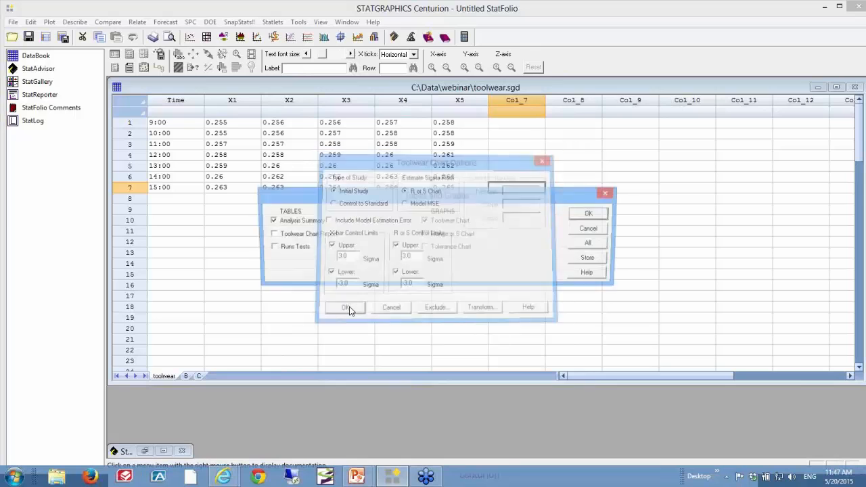
left_click(589, 217)
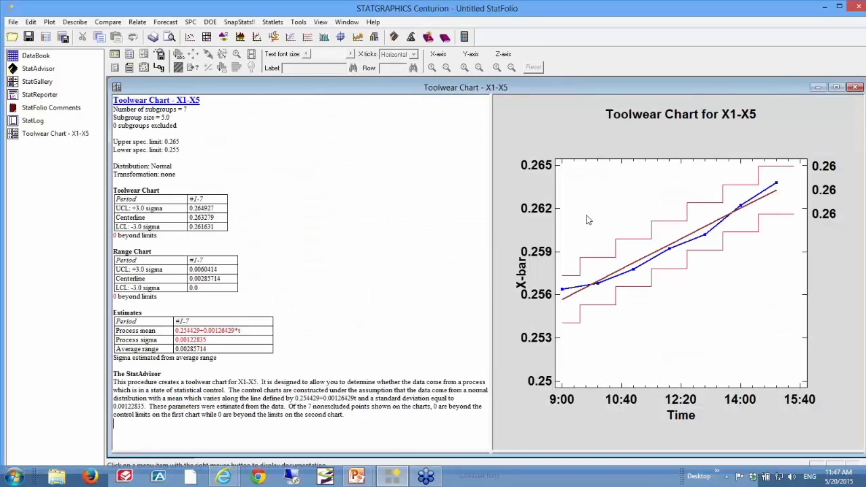
double_click(723, 321)
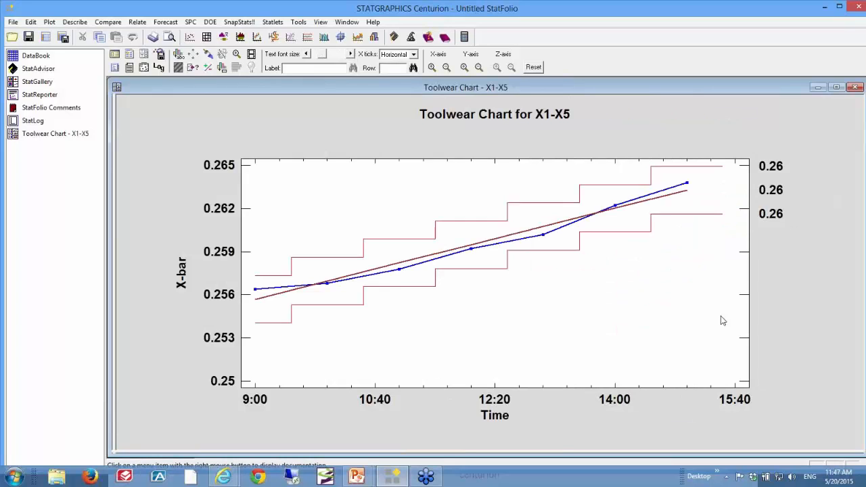
Set the toolwear chart's limits to 4 decimal places and display the specification limits.
right_click(653, 122)
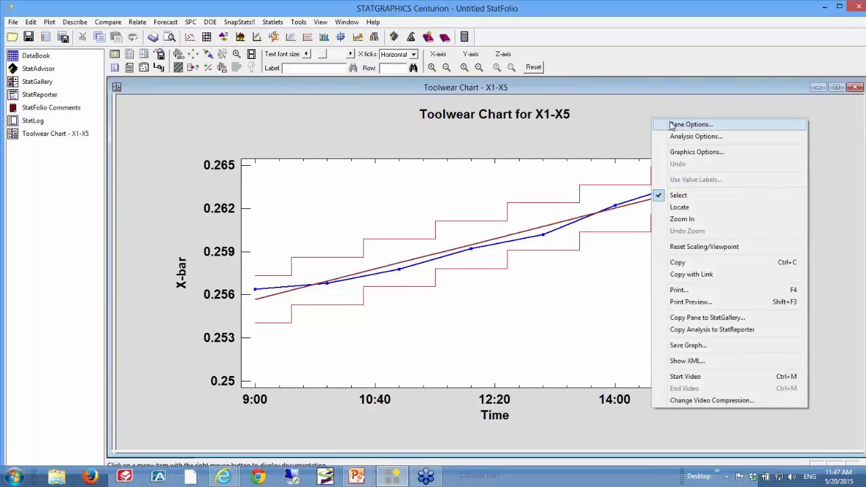
left_click(683, 125)
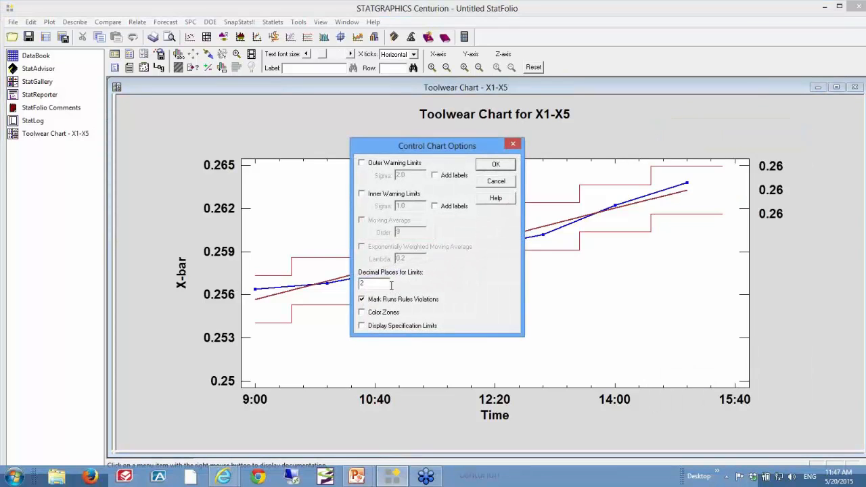
double_click(390, 286)
type("4")
left_click(375, 329)
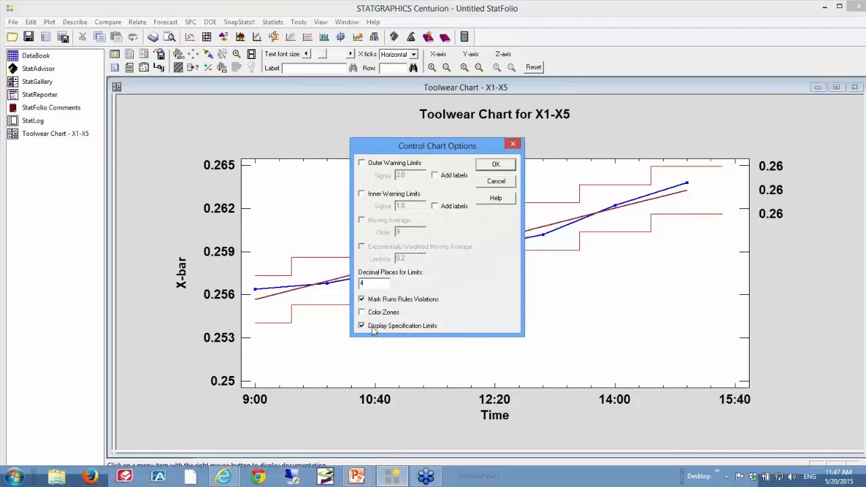
left_click(496, 165)
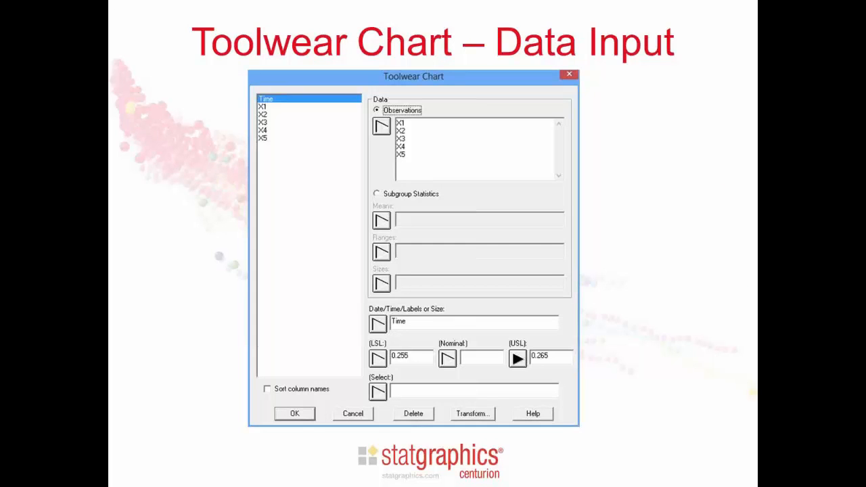
left_click(601, 231)
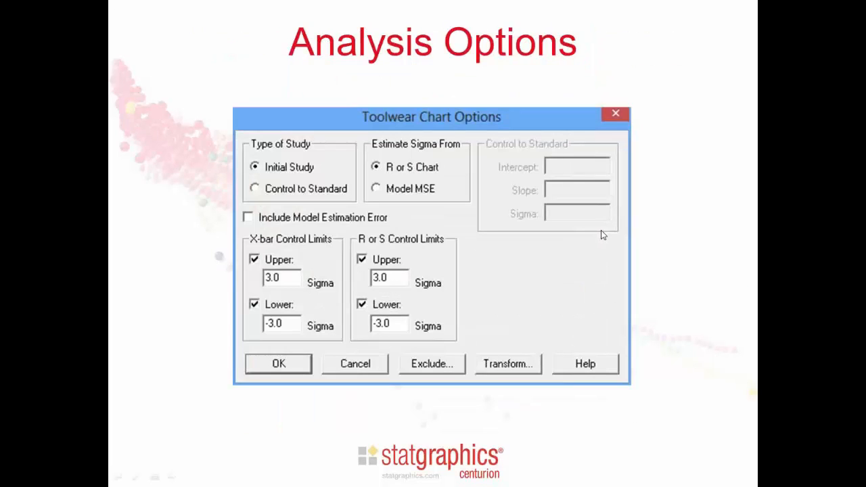
left_click(601, 230)
left_click(601, 231)
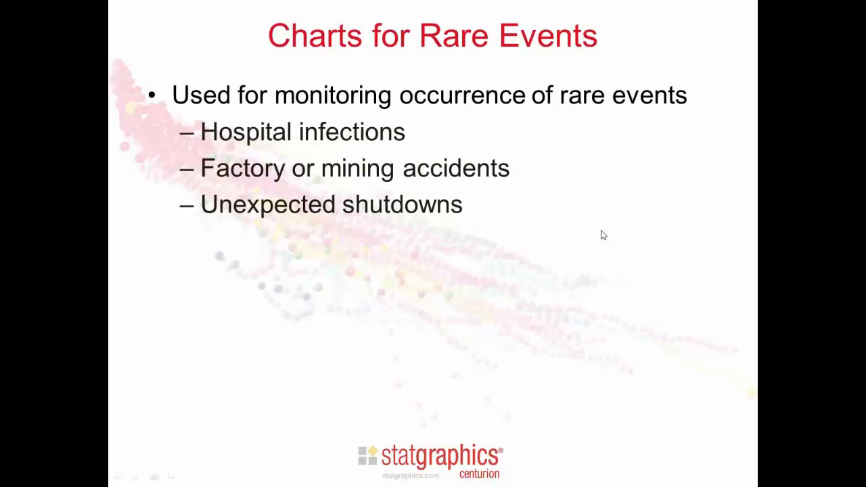
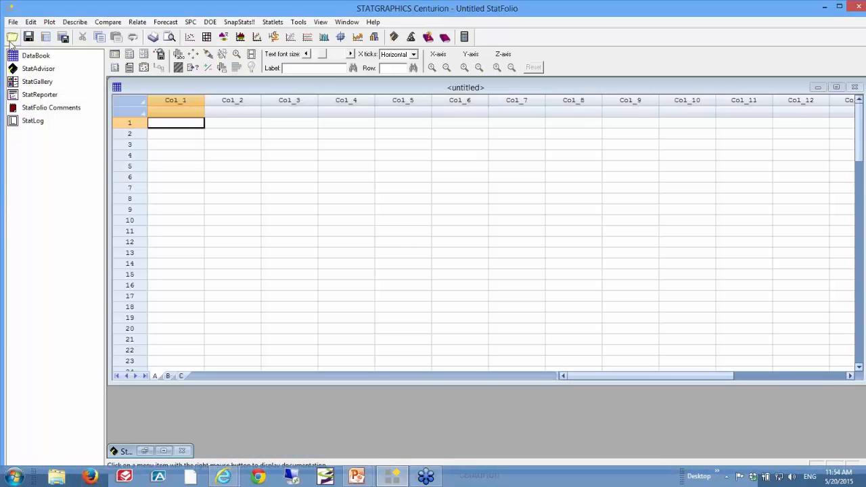
Open the recent data file infections and examine its Infection time and Date of infection columns.
left_click(13, 22)
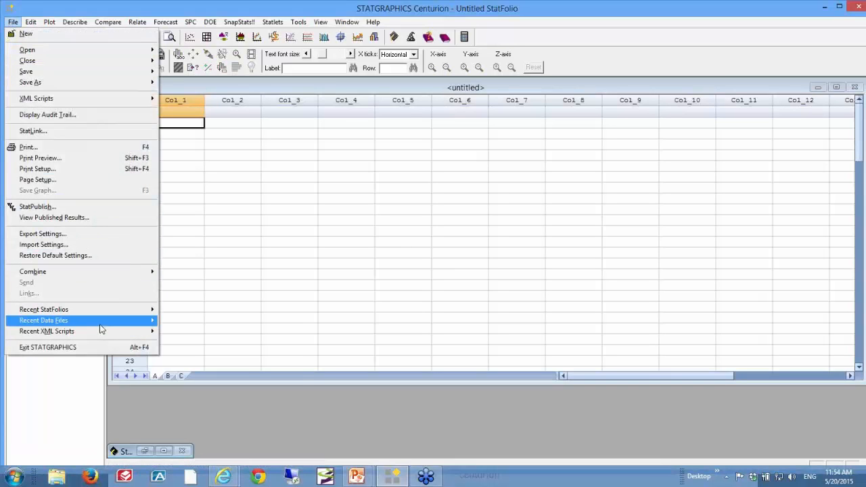
mouse_move(102, 322)
left_click(203, 331)
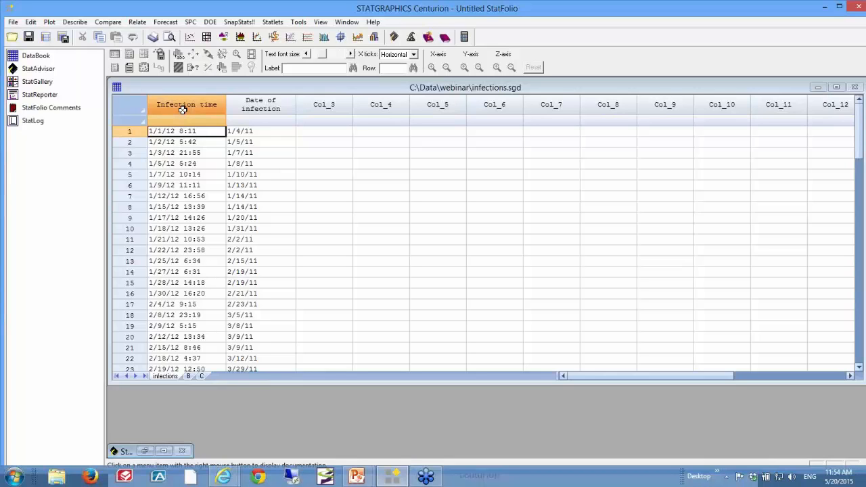
left_click(278, 103)
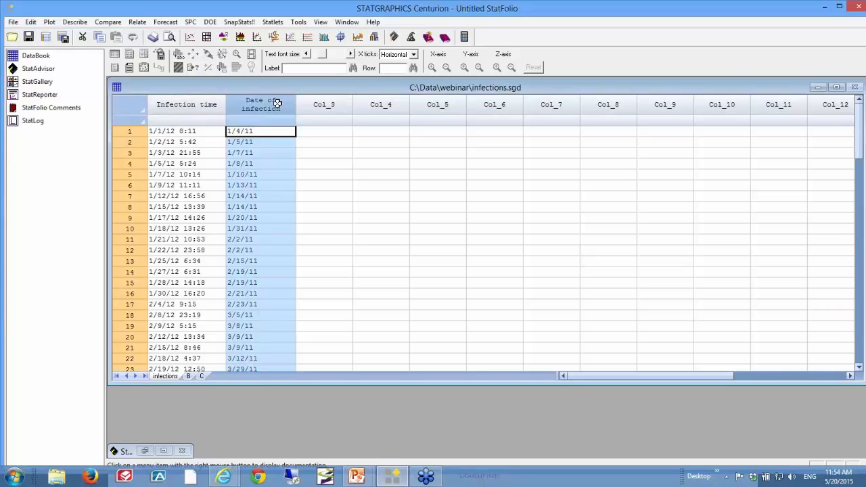
Start a rare events t chart with Infection time as the data, treated as time of occurrence.
left_click(192, 22)
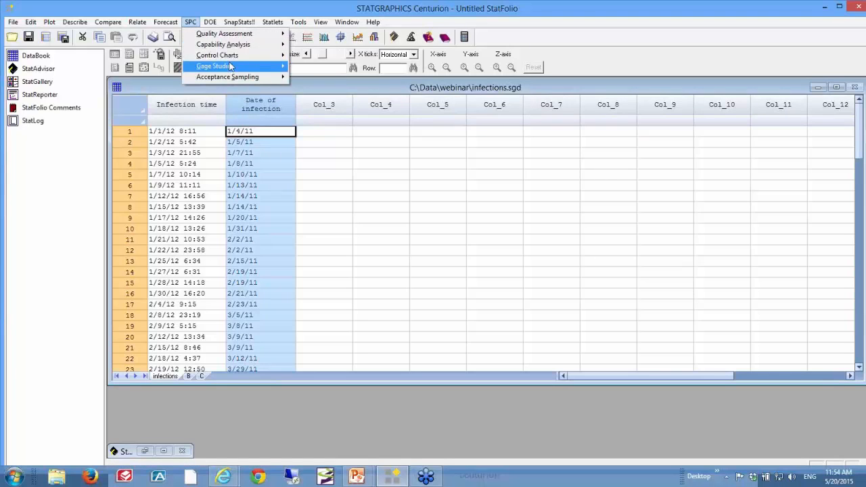
mouse_move(230, 55)
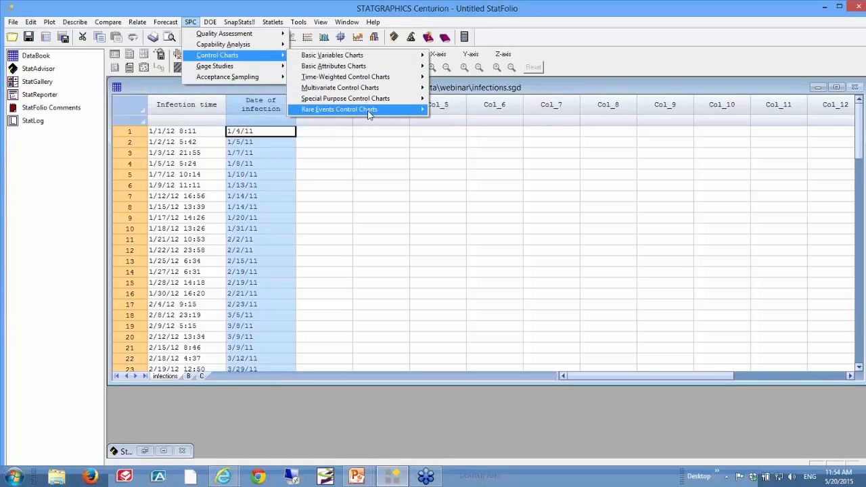
mouse_move(369, 113)
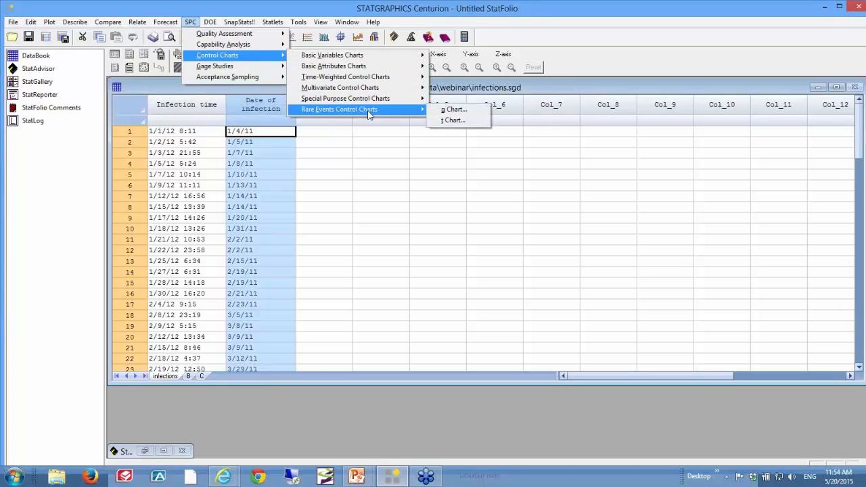
left_click(452, 121)
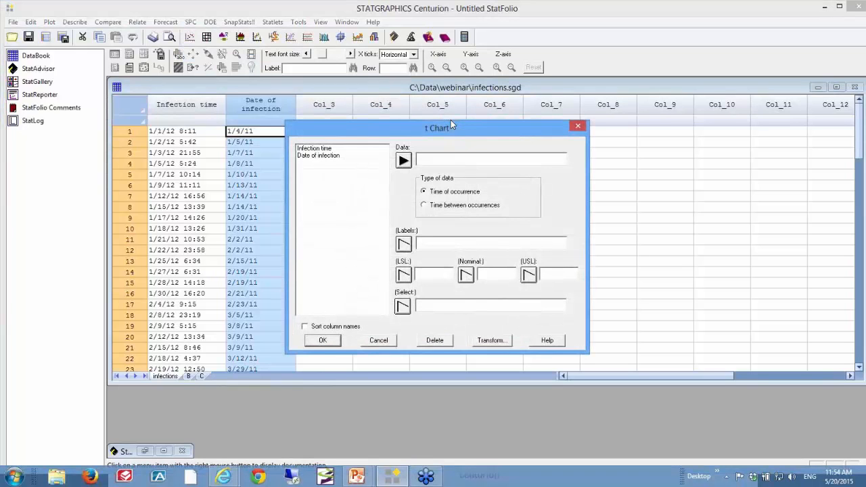
left_click(340, 152)
left_click(404, 160)
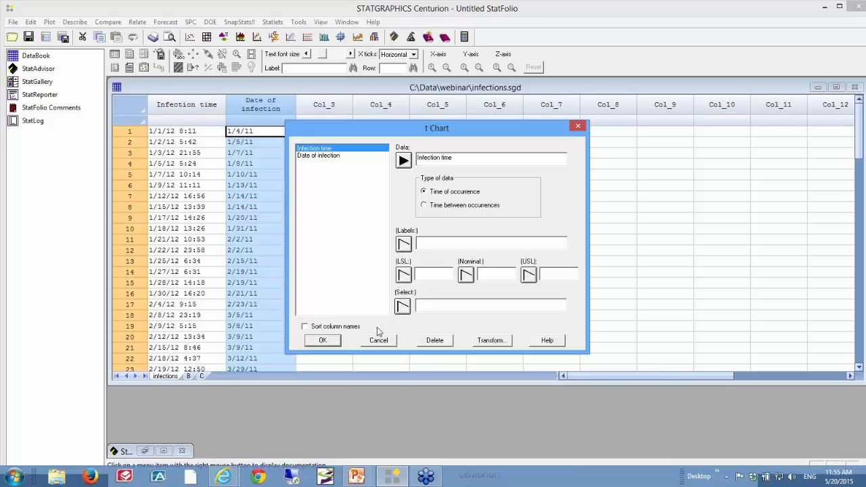
Generate the t chart as an initial study with upper and lower limits at 3.0 sigma, and enlarge it.
left_click(323, 340)
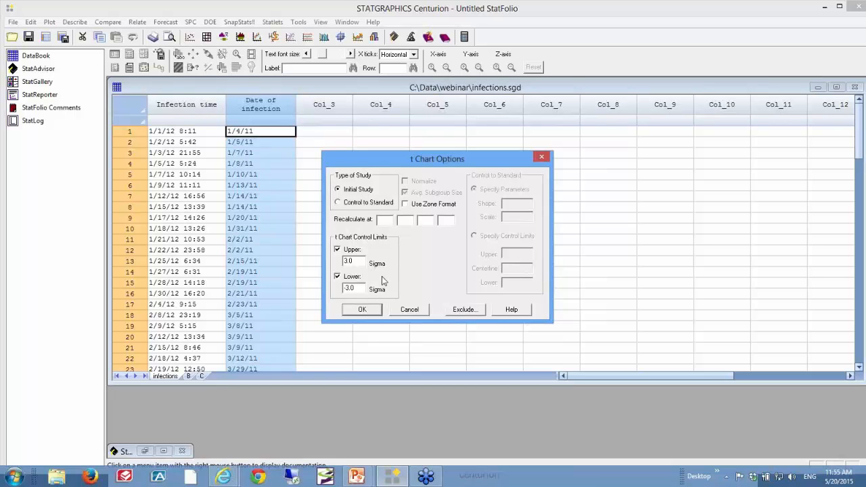
left_click(377, 313)
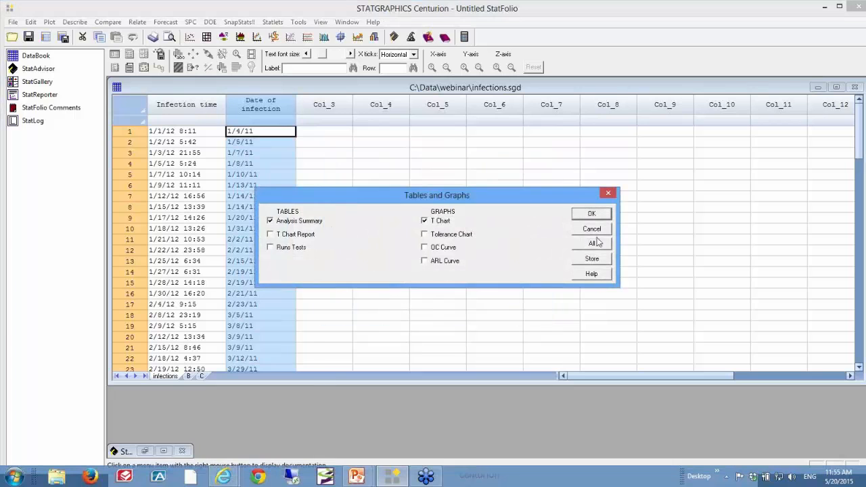
left_click(594, 220)
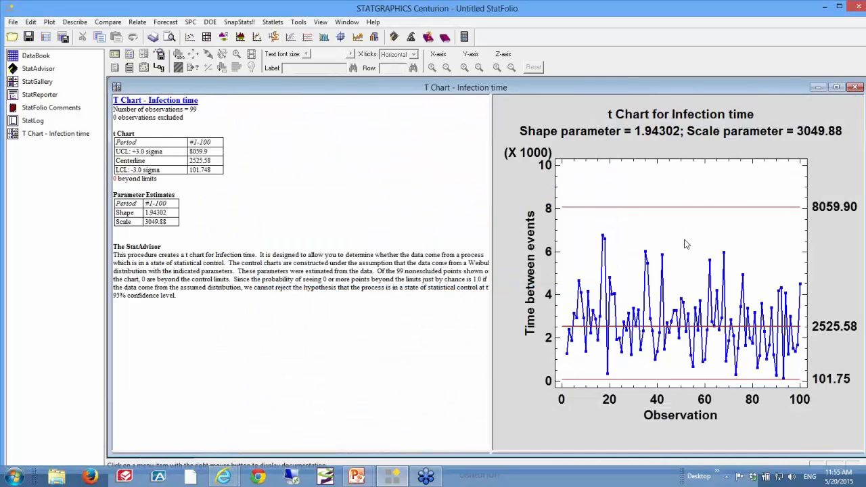
double_click(681, 238)
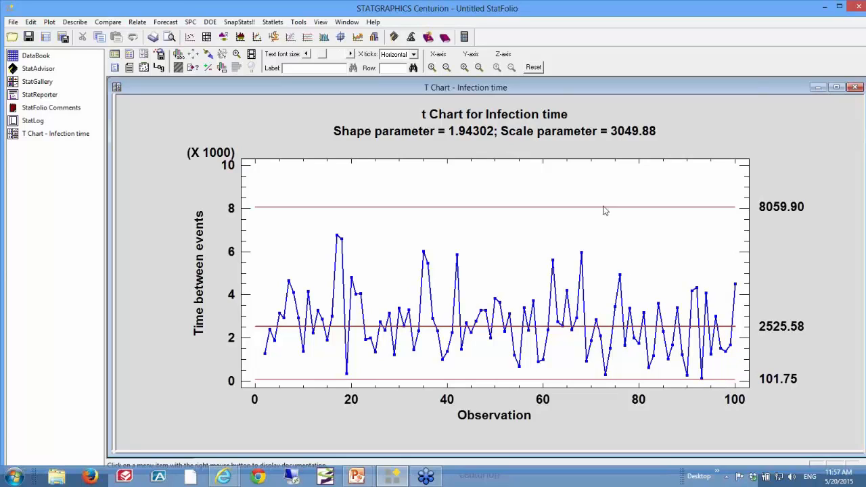
Start a rare events g chart with Date of infection as the data, treated as time of occurrence.
left_click(192, 23)
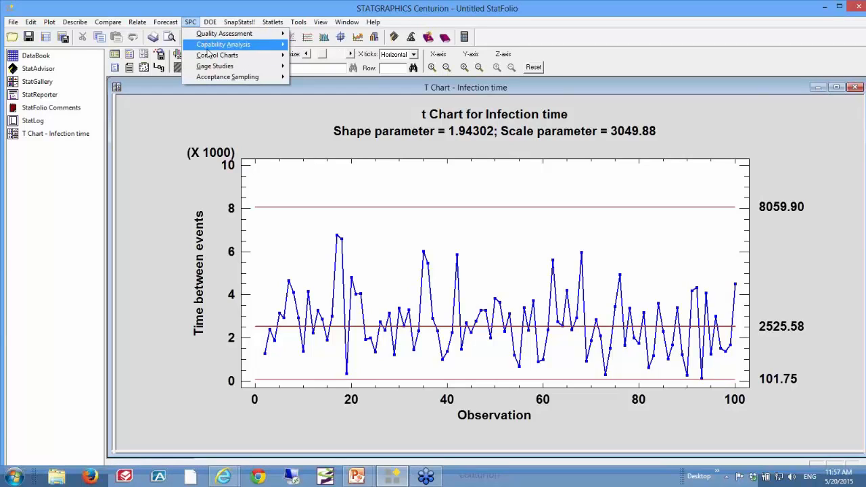
mouse_move(208, 59)
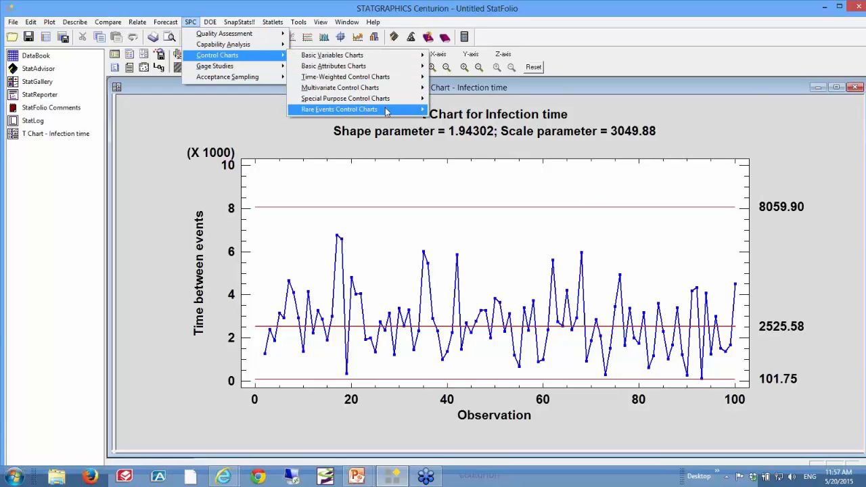
mouse_move(395, 112)
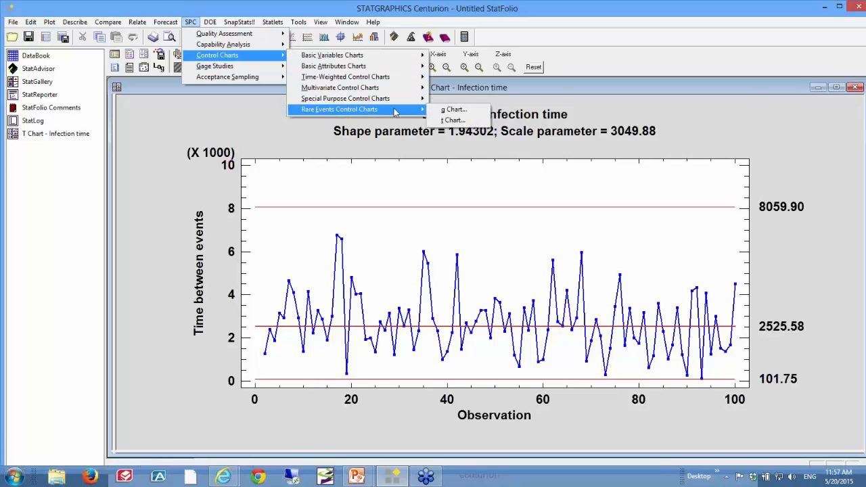
left_click(457, 112)
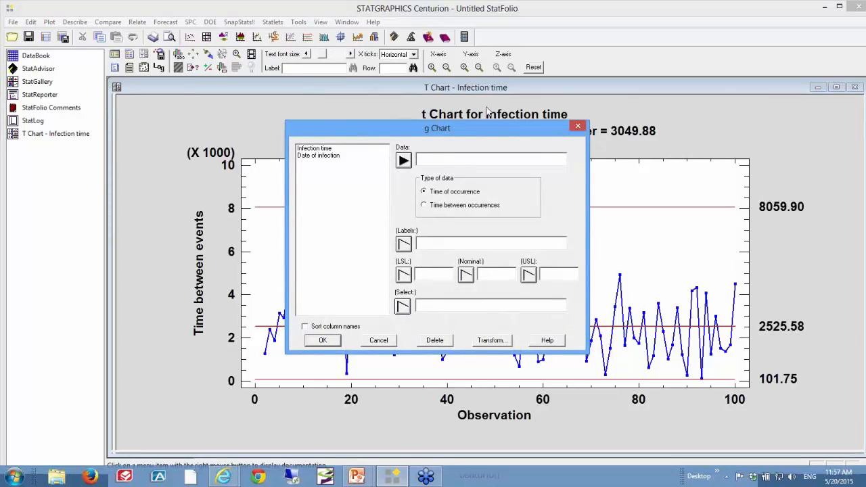
left_click(335, 155)
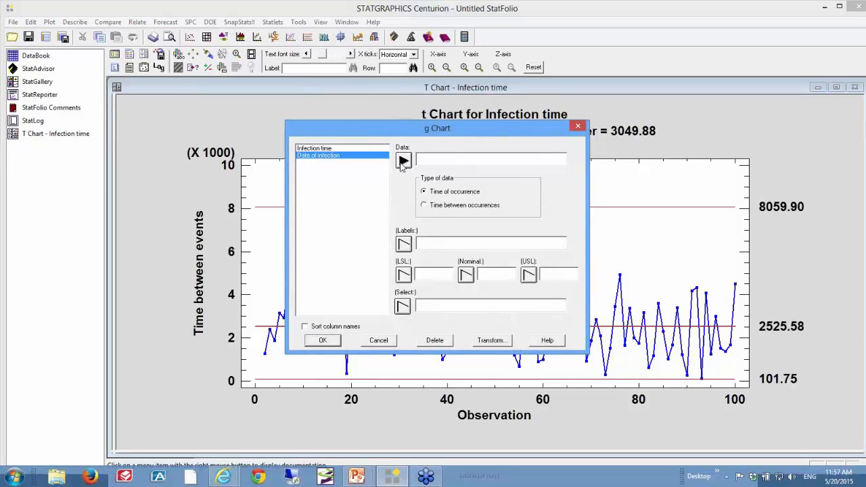
left_click(403, 161)
left_click(337, 341)
Generate the g chart as an initial study with limits at 3.0 and -3.0 sigma, and enlarge it.
left_click(362, 310)
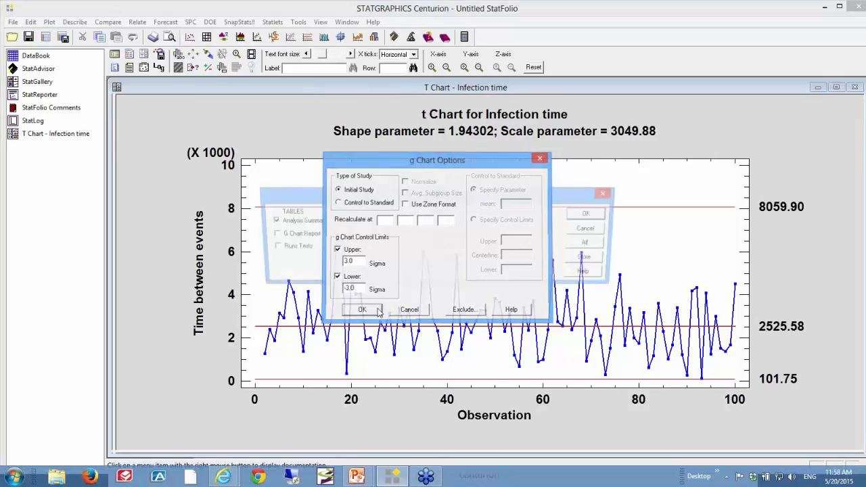
left_click(586, 215)
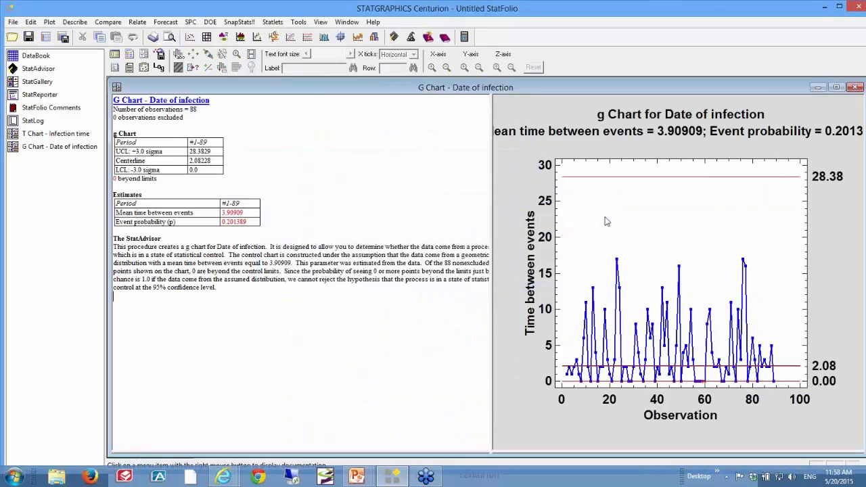
double_click(684, 226)
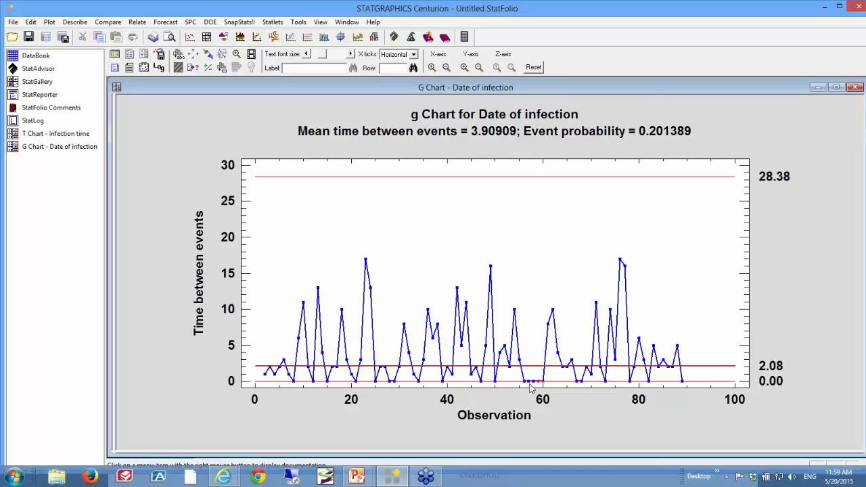
Add the Runs Tests table to the g chart analysis and enlarge it to examine the consecutive zeroes rule.
left_click(148, 56)
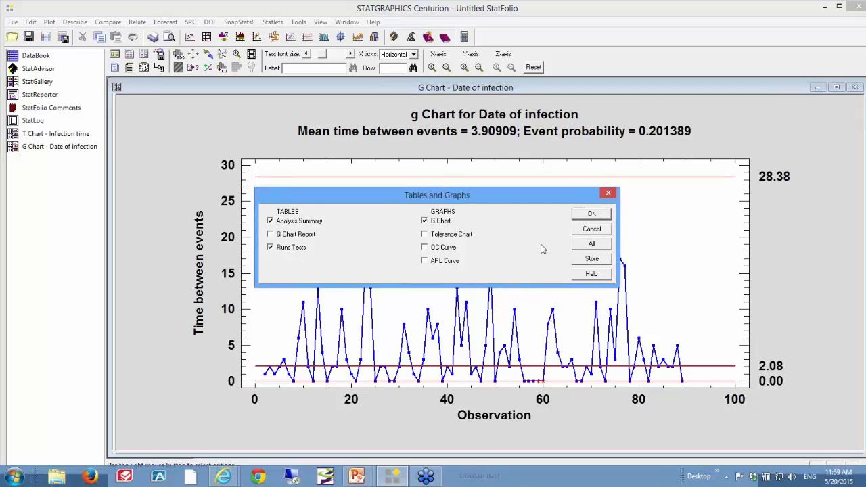
left_click(586, 216)
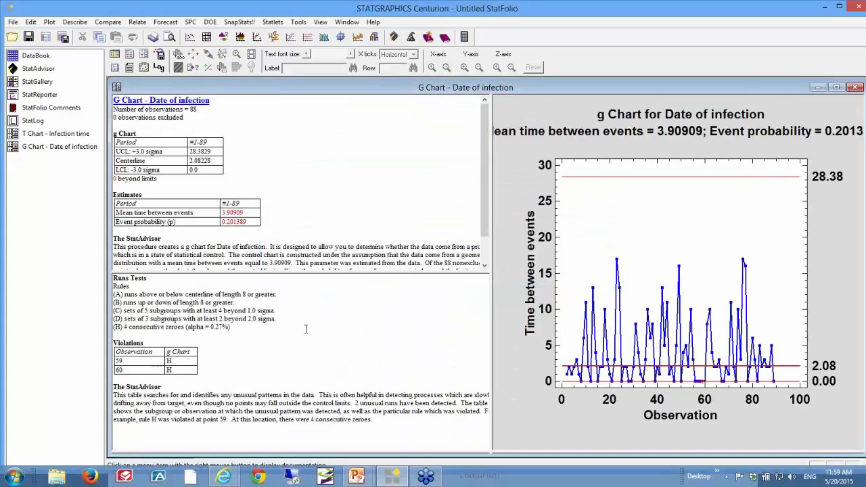
double_click(306, 329)
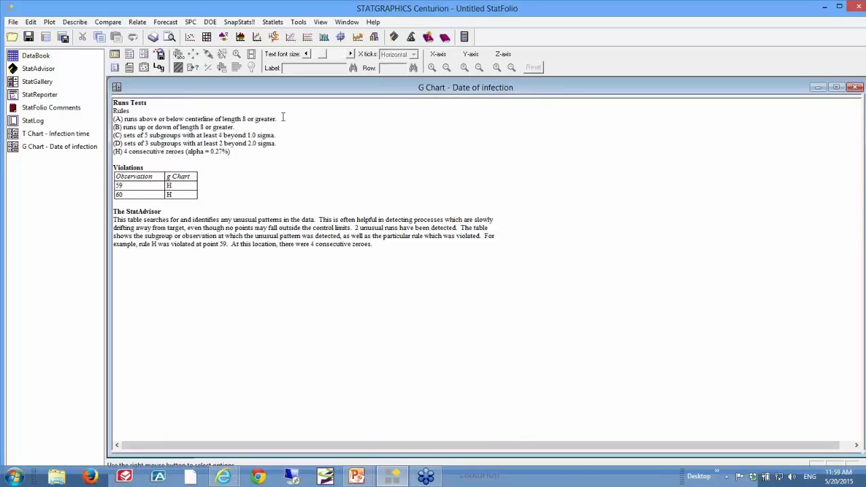
left_click(283, 117)
left_click_drag(231, 152, 128, 151)
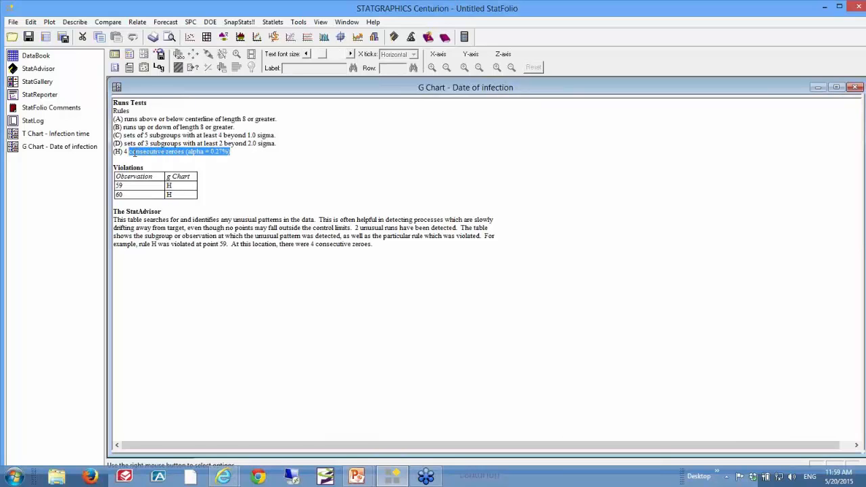
left_click(118, 157)
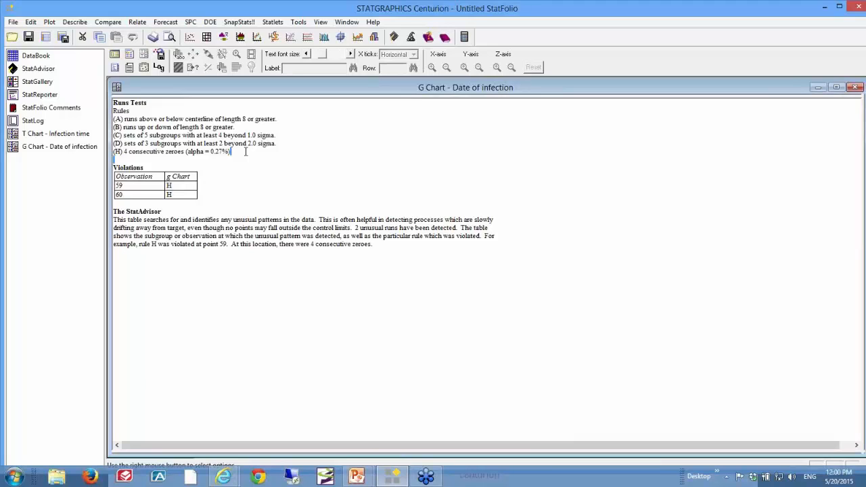
left_click(221, 153)
Review the g chart options and the runs tests options, including the consecutive zeroes alpha, and return to the enlarged g chart.
right_click(309, 144)
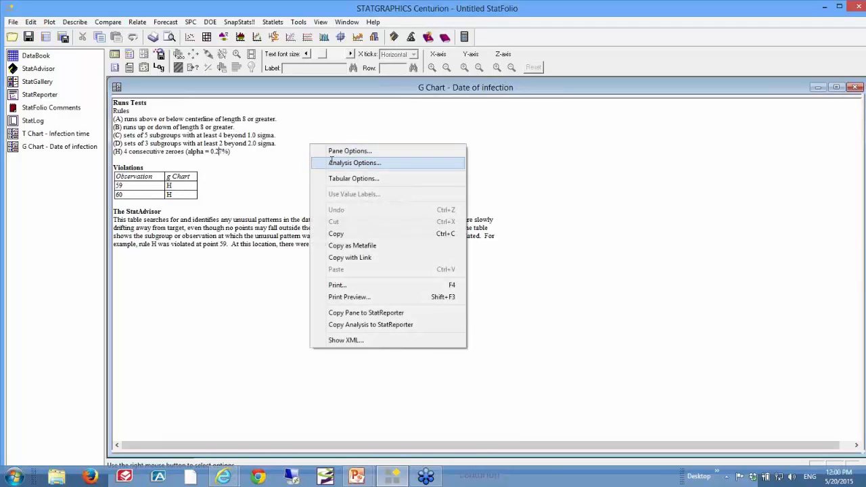
left_click(331, 163)
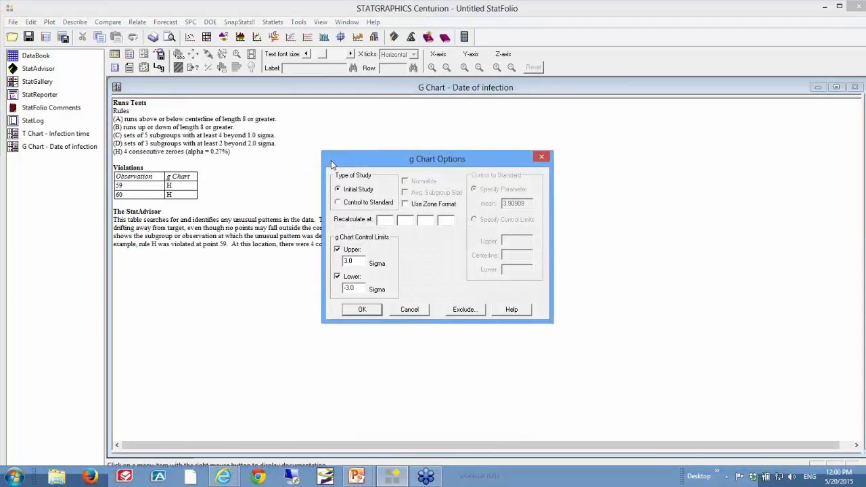
left_click(409, 310)
right_click(380, 141)
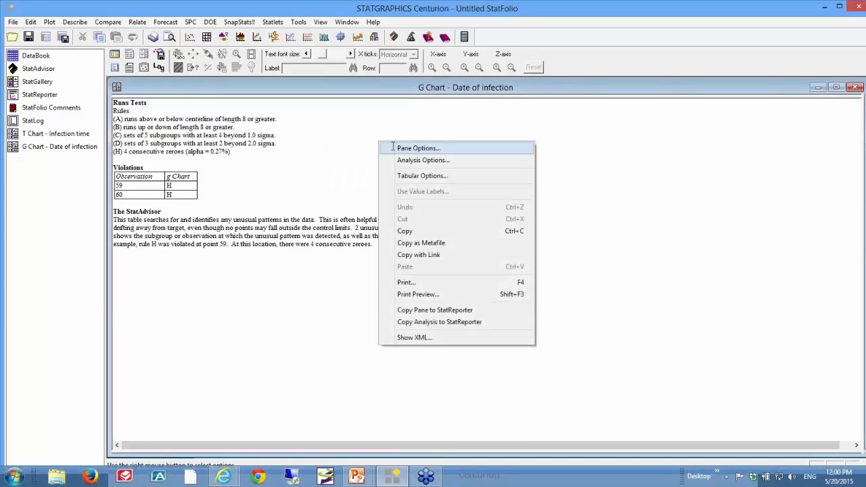
left_click(392, 148)
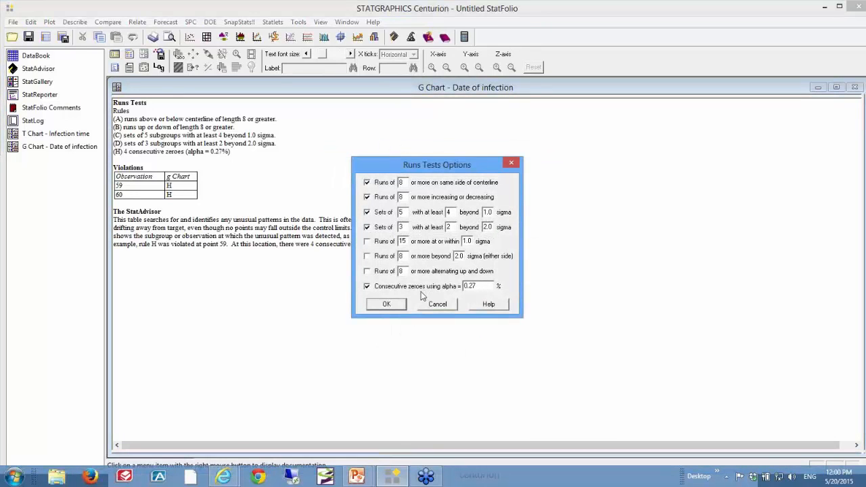
left_click(477, 286)
left_click(437, 306)
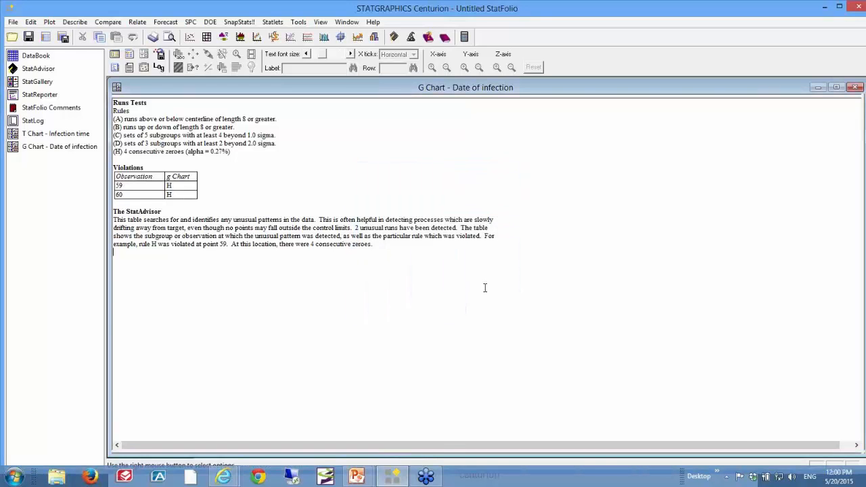
double_click(485, 288)
double_click(682, 394)
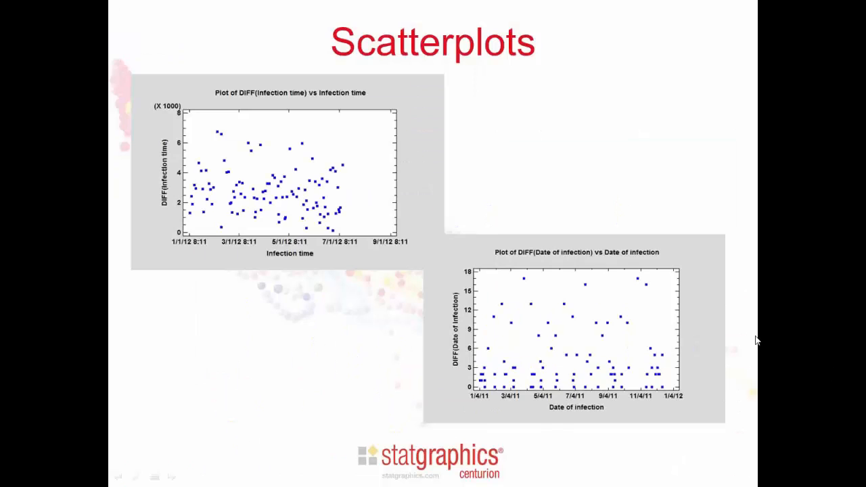
left_click(754, 338)
left_click(747, 339)
left_click(740, 342)
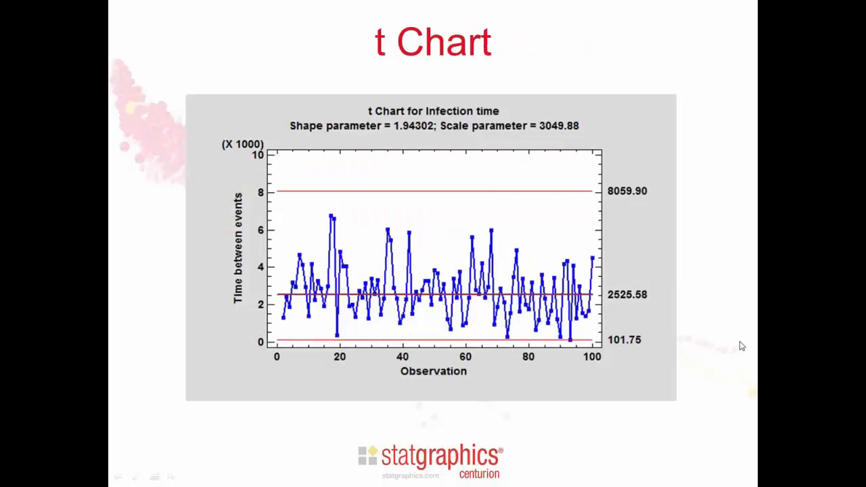
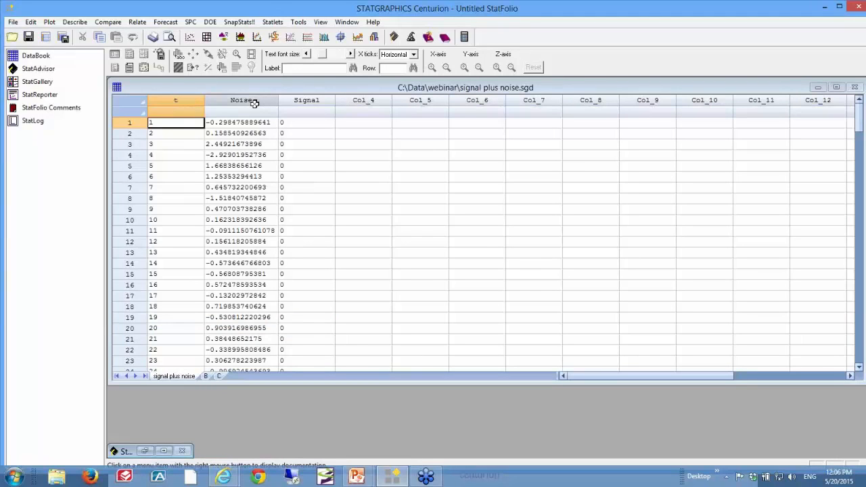
Examine the Signal column of the signal plus noise data down to its last row and return to the first row.
left_click(315, 101)
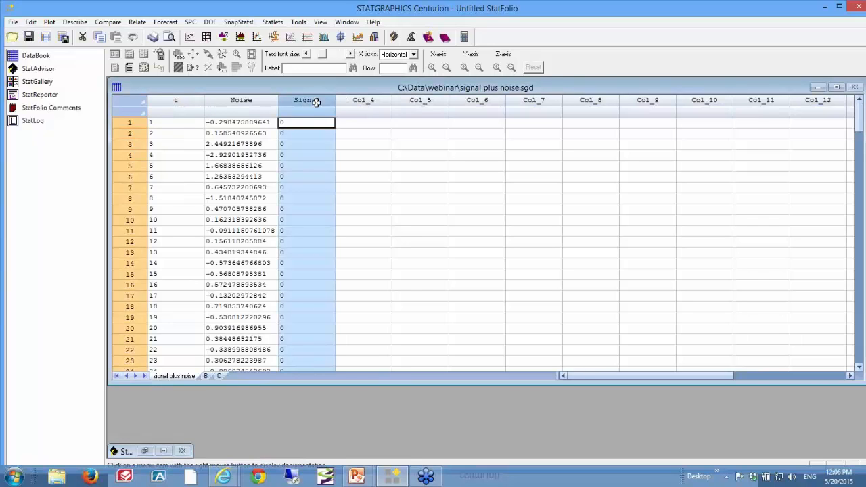
key("Page_Down")
key("Page_Down")
key("Page_Down")
key("Page_Down")
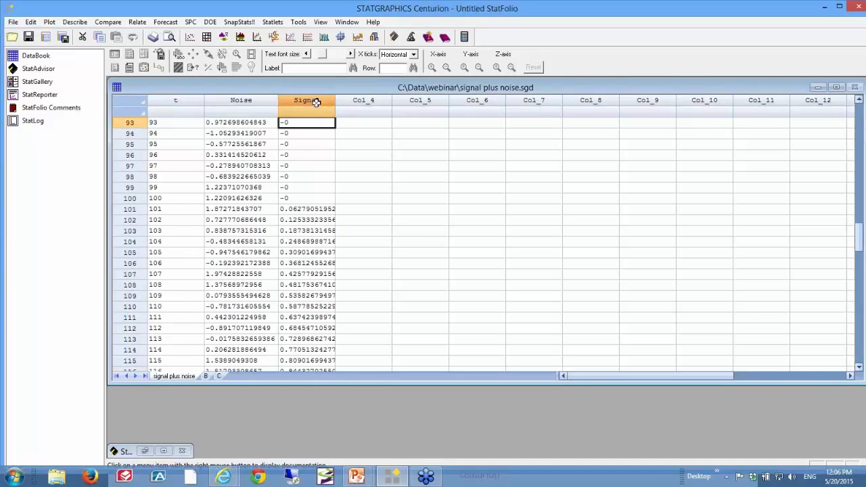
key("Page_Down")
key("Page_Down")
key("Page_Down")
key("Page_Down")
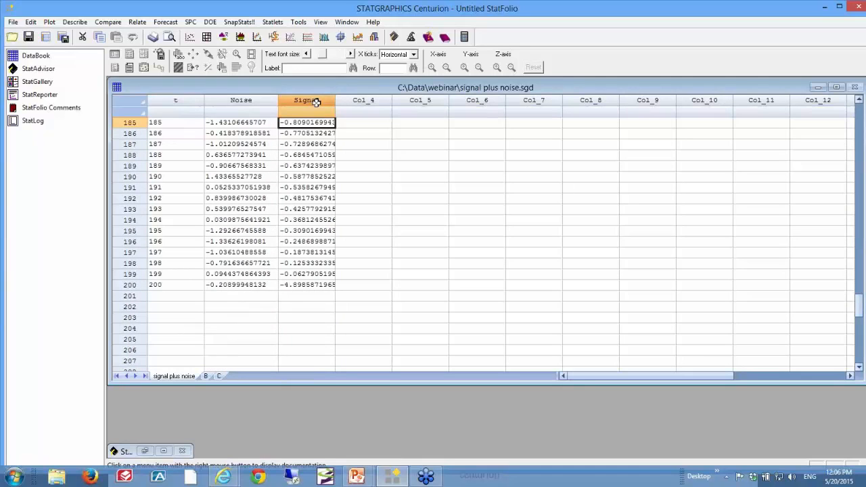
key("Page_Up")
key("Page_Up")
key("Page_Up")
key("Page_Up")
key("Page_Up")
key("Page_Up")
key("Page_Up")
key("Page_Up")
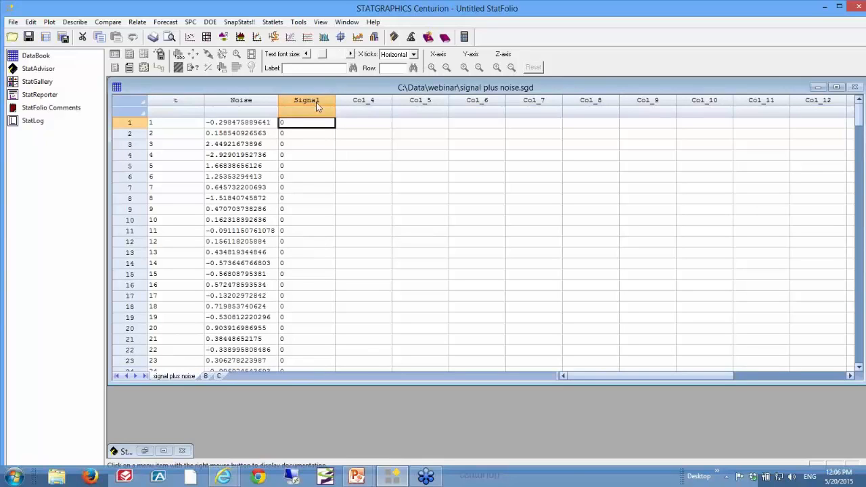
Start a Cuscore individuals chart with Signal + Noise as the observations and t as the date/time labels.
left_click(191, 22)
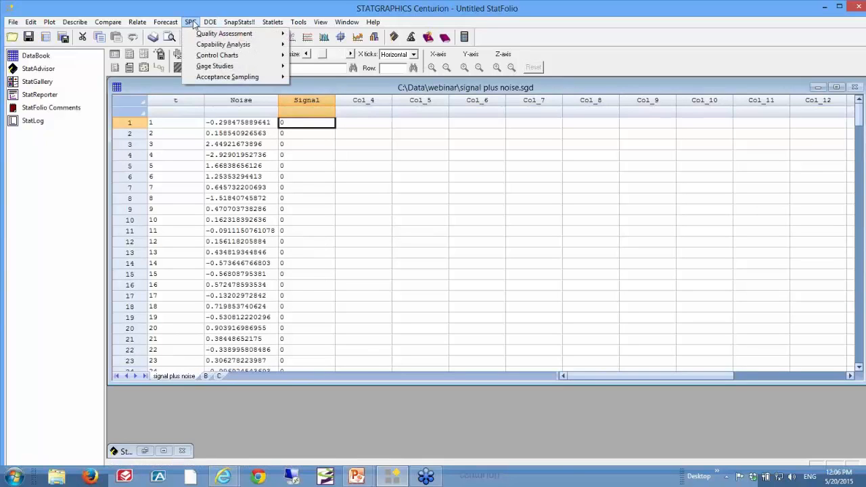
mouse_move(221, 55)
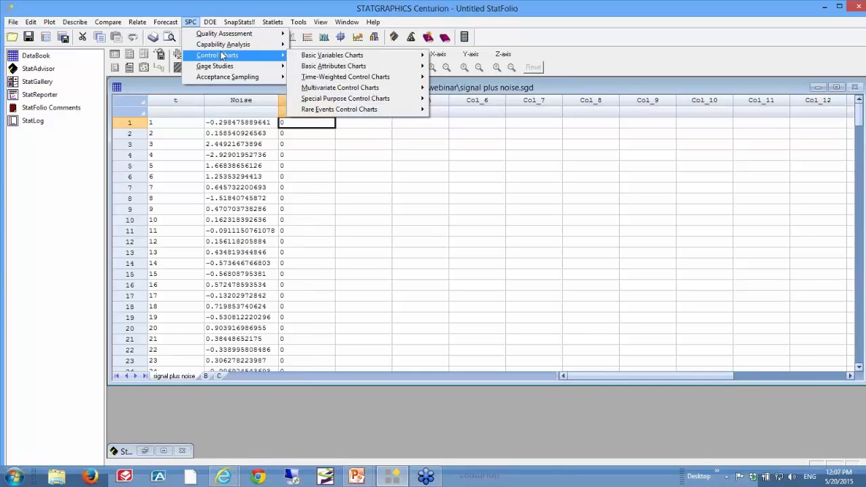
mouse_move(348, 98)
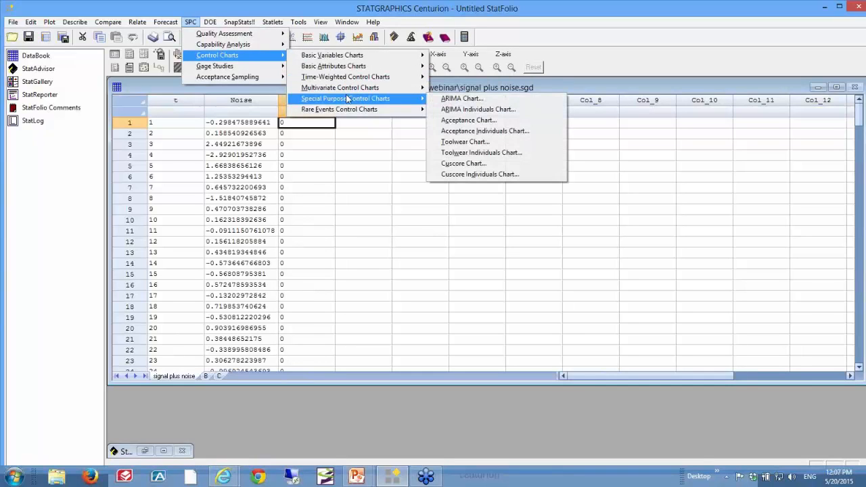
left_click(488, 176)
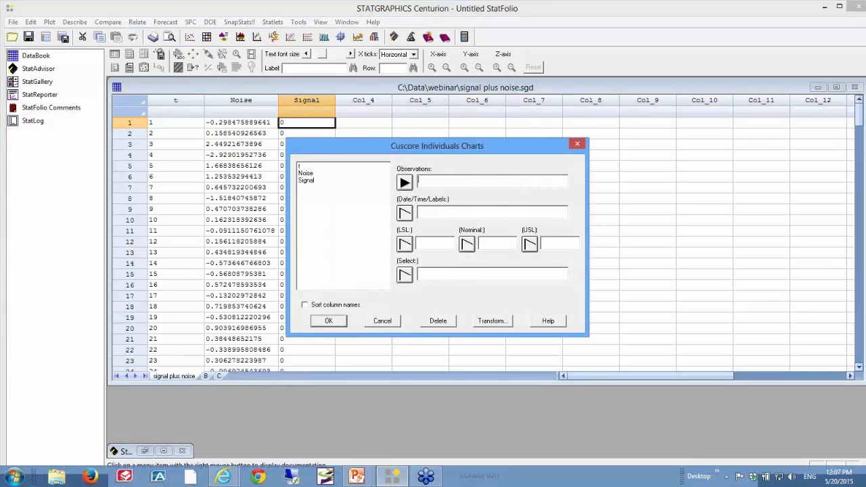
type("Sing")
type("al + N")
type("oise")
key("BackSpace")
key("BackSpace")
key("BackSpace")
key("BackSpace")
key("BackSpace")
key("BackSpace")
key("BackSpace")
key("BackSpace")
key("BackSpace")
key("BackSpace")
key("BackSpace")
type("gnal + Noise")
left_click(317, 169)
left_click(404, 214)
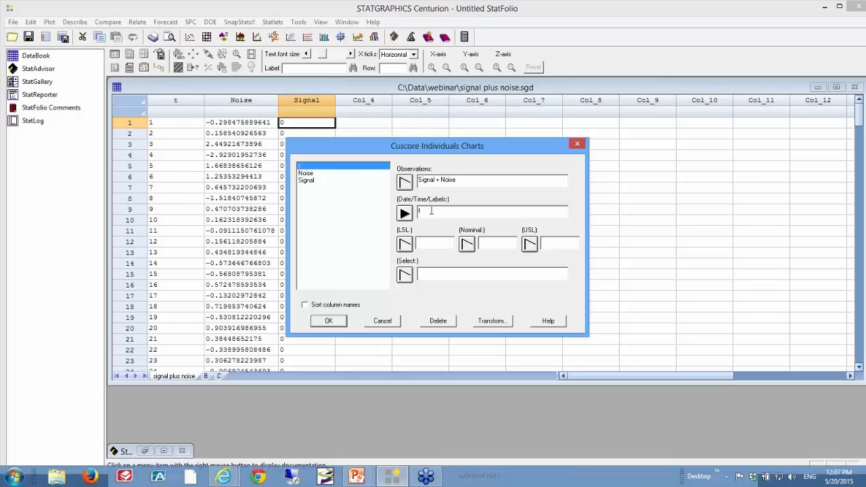
left_click(340, 322)
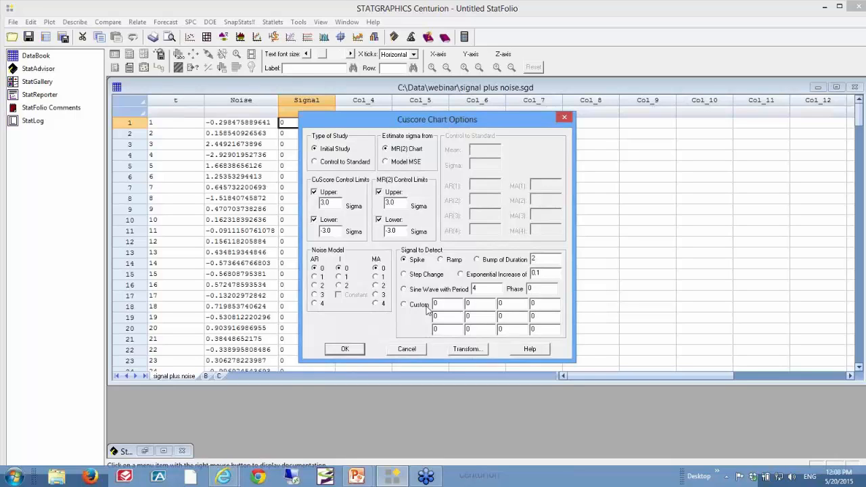
Set the cuscore chart's signal to detect to a sine wave with period 100.
left_click(408, 290)
left_click_drag(489, 291, 472, 291)
type("100")
left_click(347, 349)
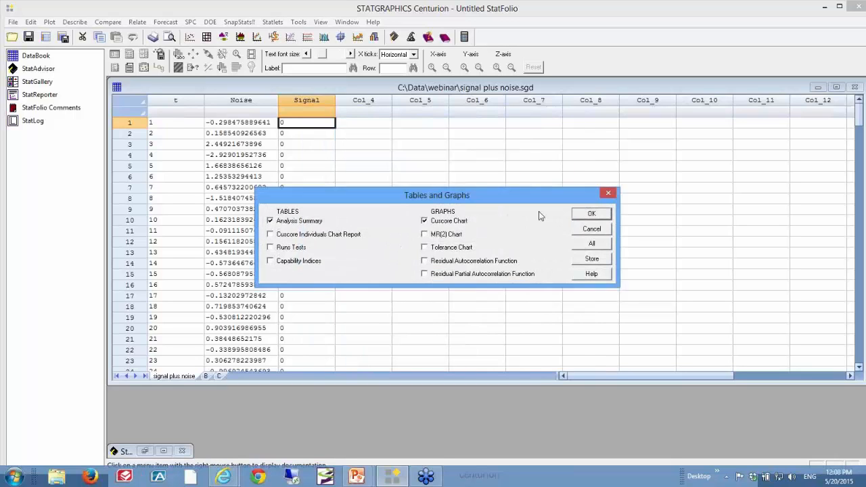
Generate the analysis summary and cuscore chart, enlarge the chart and identify the row where the curve crosses the upper limit.
left_click(583, 215)
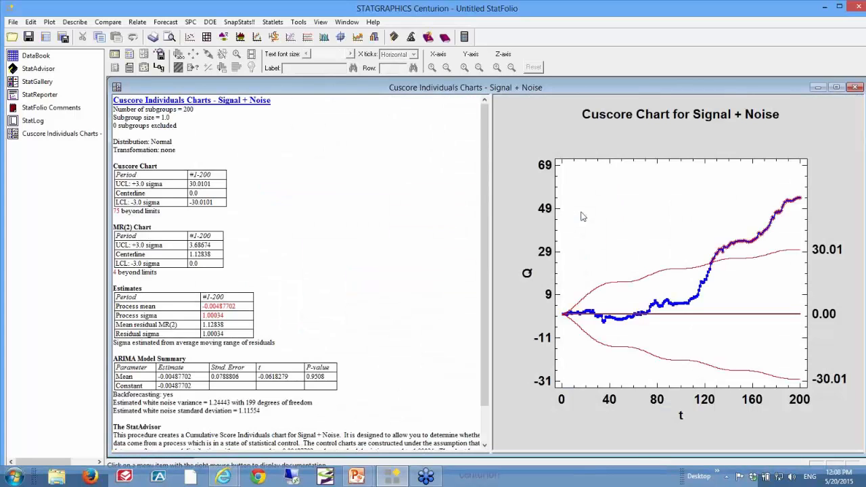
double_click(656, 317)
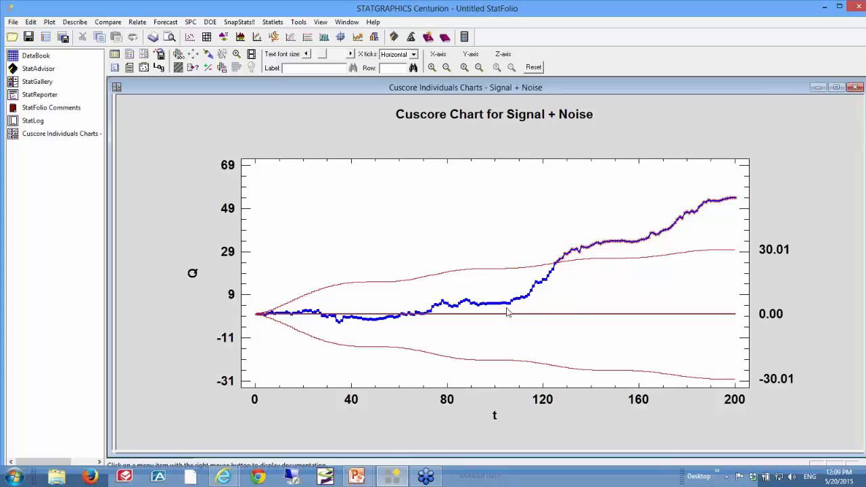
left_click(556, 264)
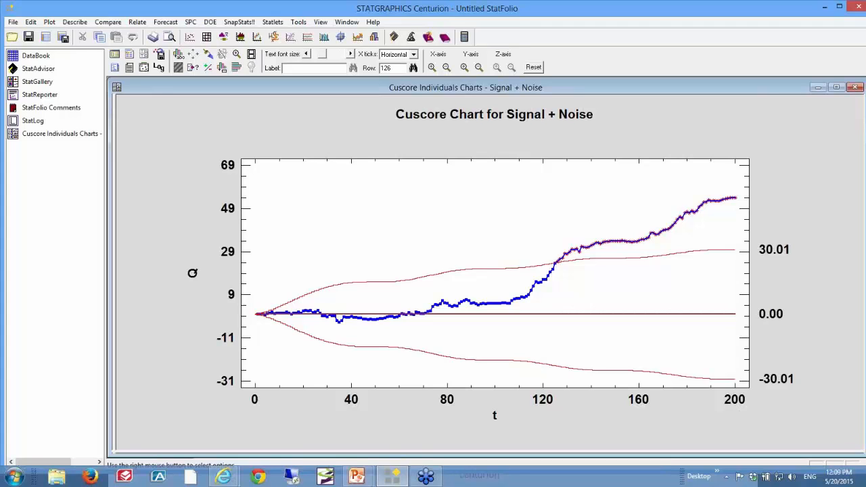
Switch to the PowerPoint slide show and advance past the cuscore chart slides to the References slide.
key("alt+Tab")
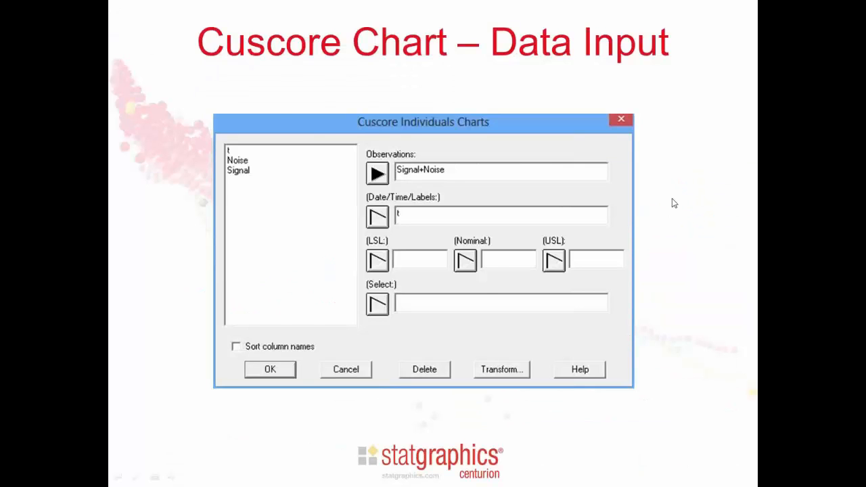
left_click(672, 198)
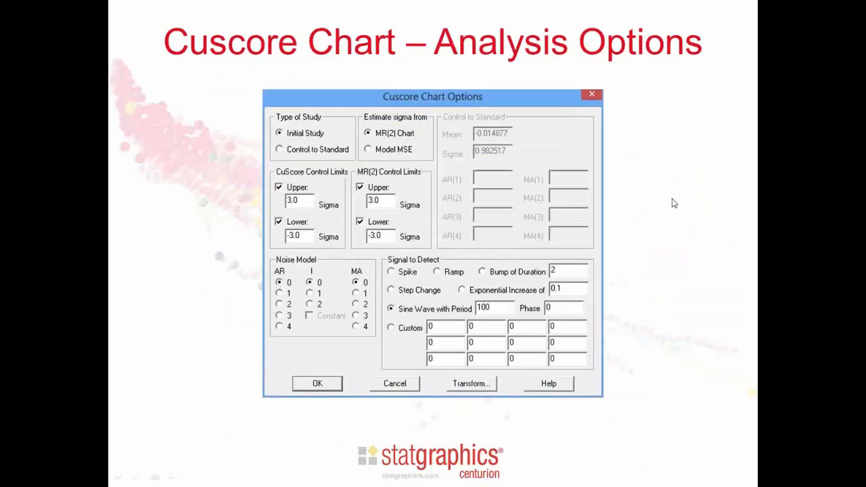
left_click(672, 199)
left_click(674, 203)
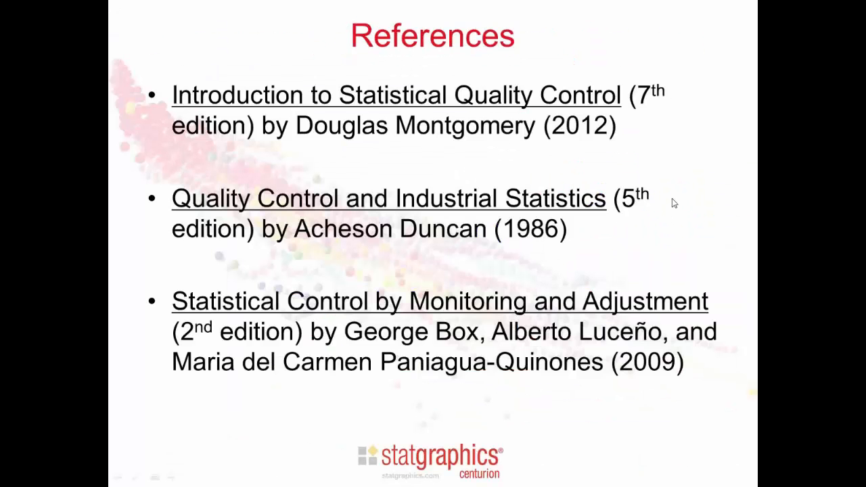
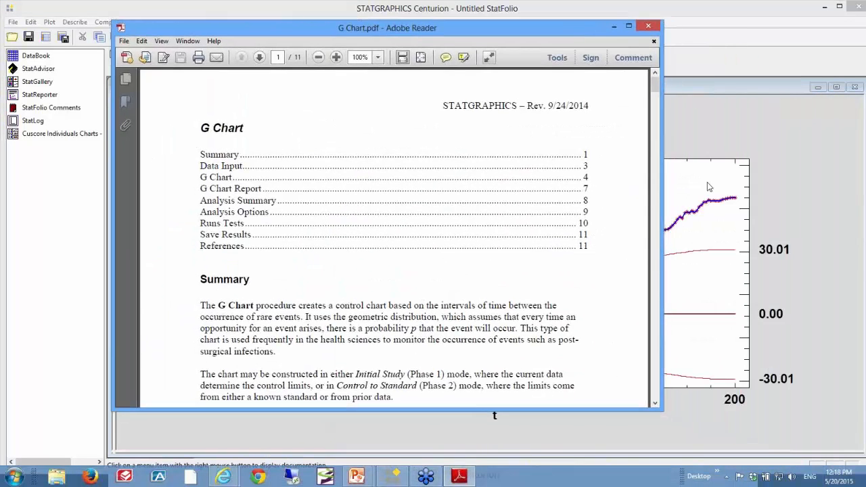
Page through the G Chart PDF to its last page and examine the references on g-type control charts.
left_click(659, 296)
left_click(659, 296)
left_click(659, 296)
left_click(659, 296)
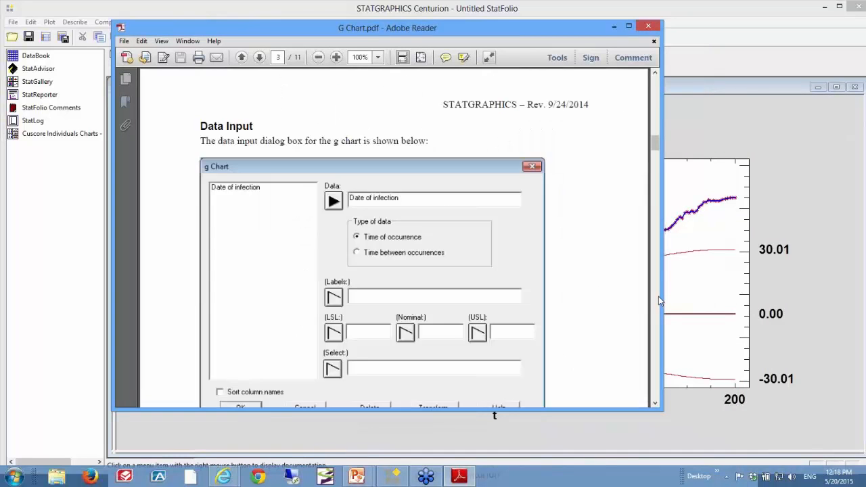
left_click(658, 297)
left_click(659, 296)
left_click(658, 298)
left_click(658, 298)
left_click(658, 298)
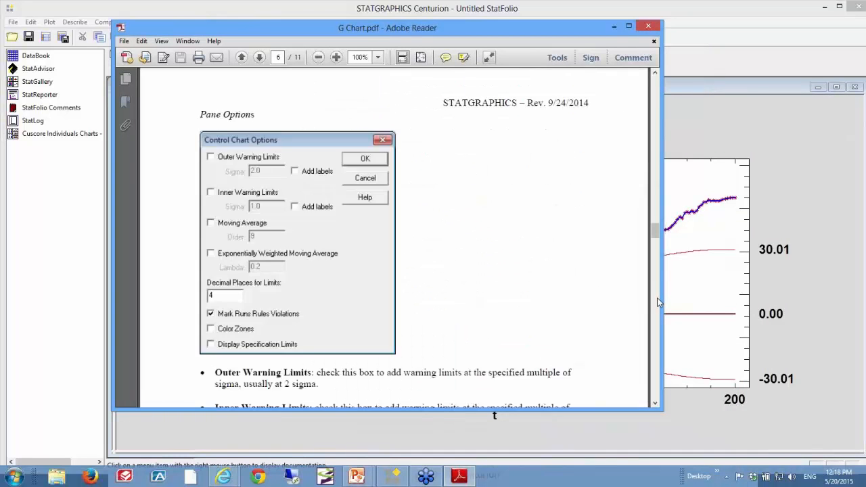
left_click(658, 300)
left_click(657, 300)
left_click(657, 301)
left_click(658, 321)
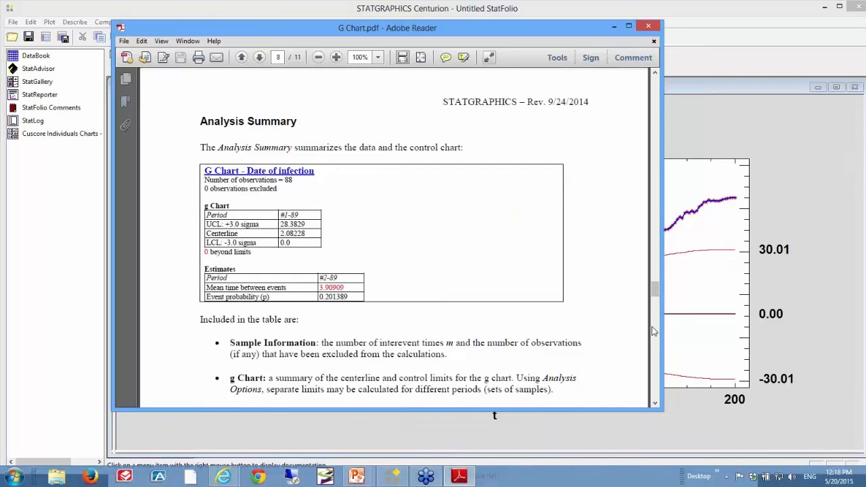
left_click(658, 321)
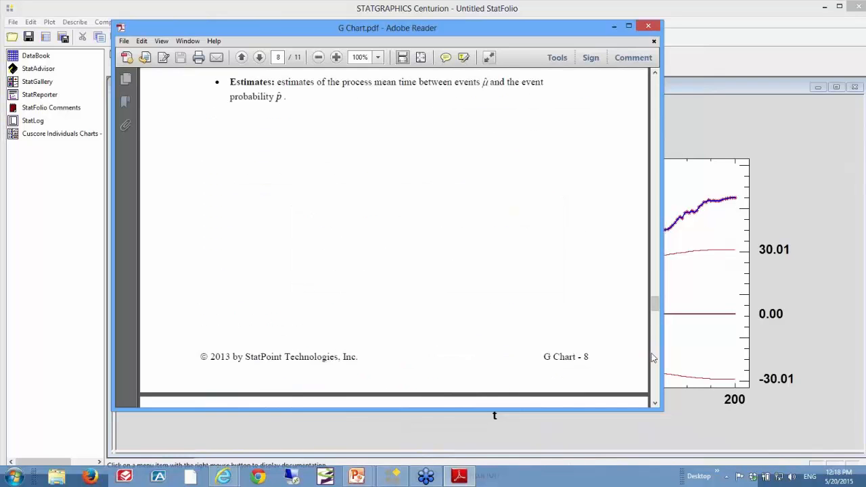
left_click(655, 359)
left_click(655, 360)
left_click(655, 360)
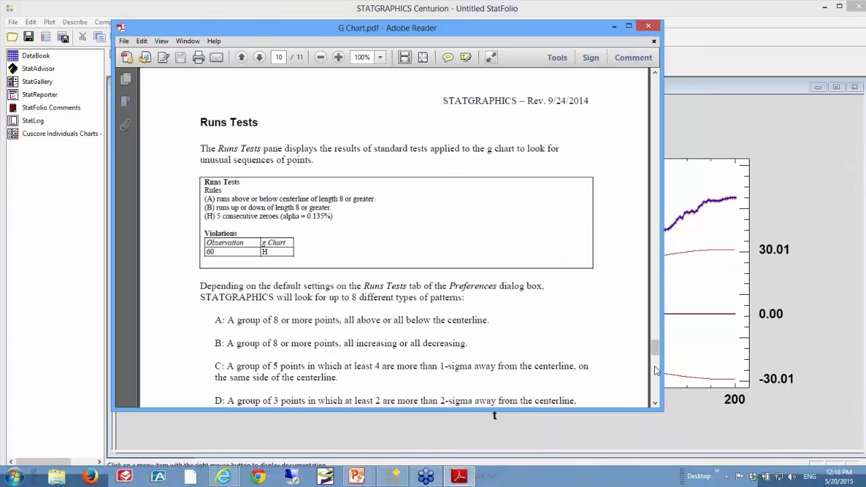
left_click(655, 377)
left_click(655, 377)
left_click(656, 390)
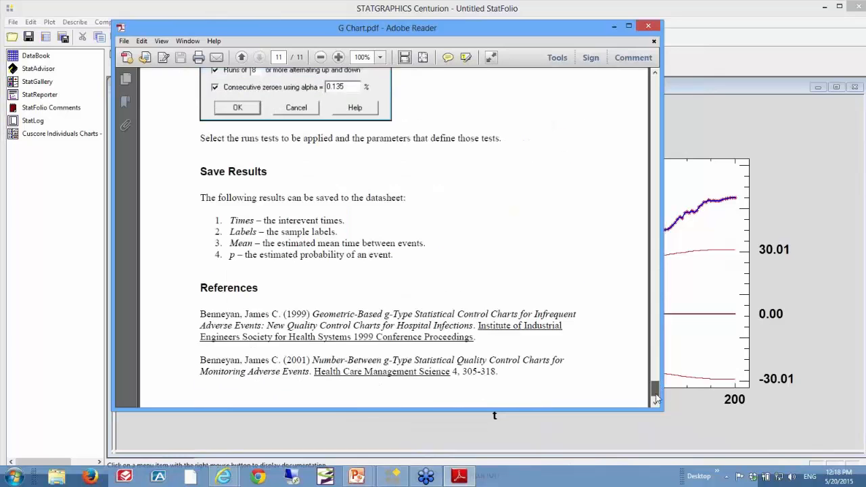
mouse_move(656, 391)
left_mouse_down()
mouse_move(642, 323)
mouse_move(653, 166)
mouse_move(644, 97)
mouse_move(661, 397)
left_mouse_up()
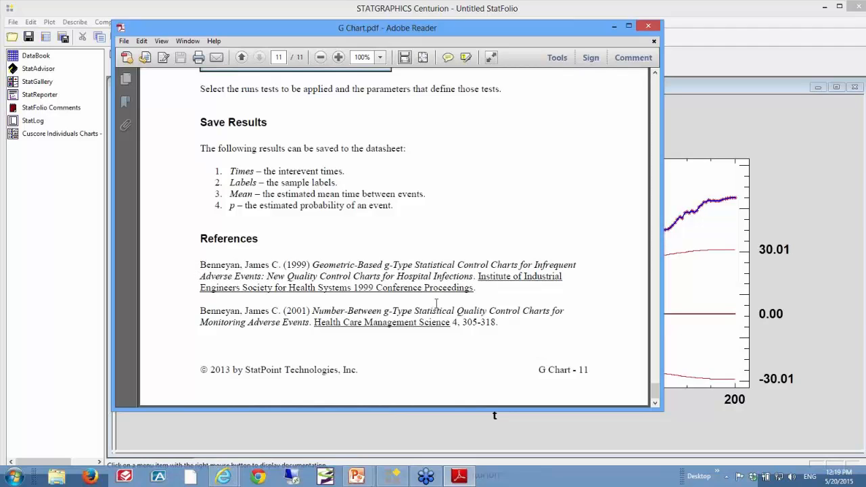
left_click_drag(502, 321, 197, 269)
left_click(563, 316)
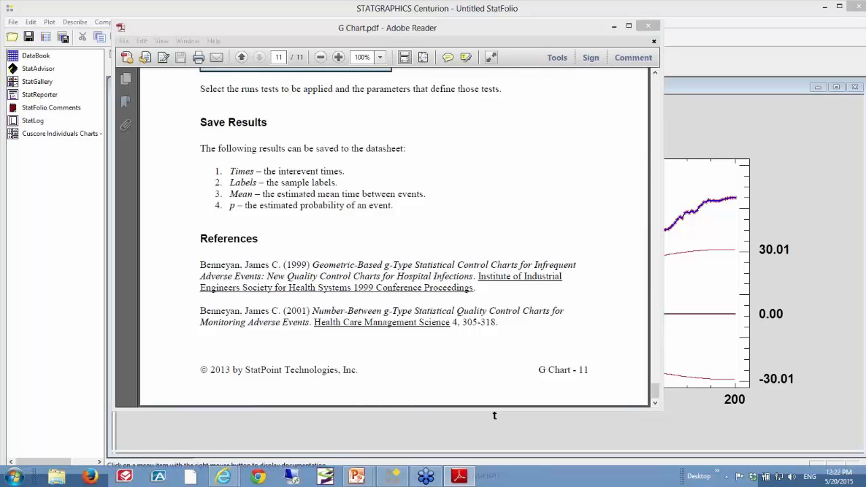
Return to STATGRAPHICS, start a new StatFolio without saving the current one, and open the recent concentration data file.
left_click(686, 150)
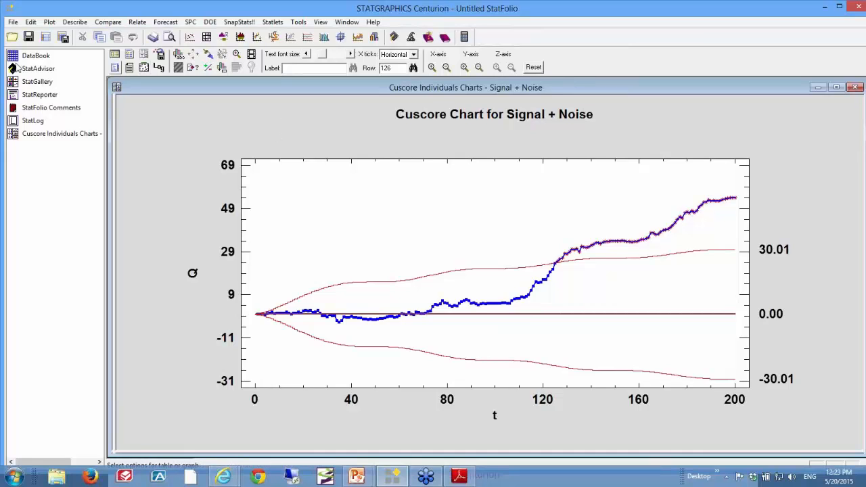
left_click(13, 22)
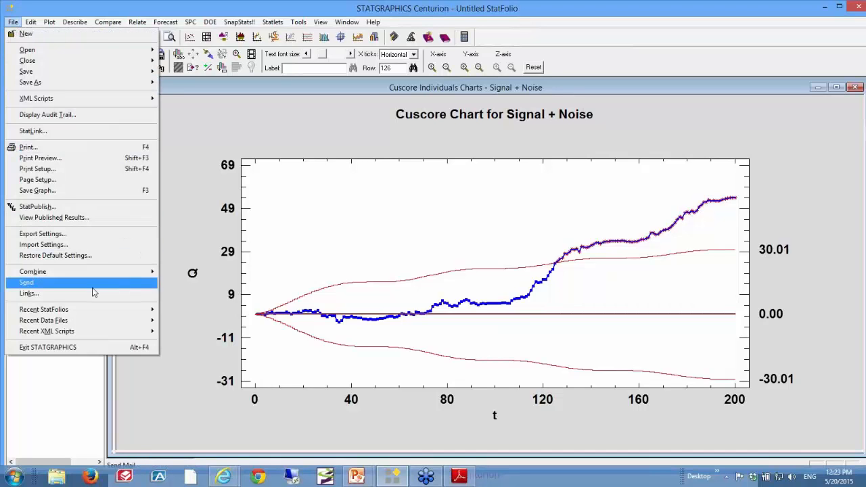
mouse_move(102, 310)
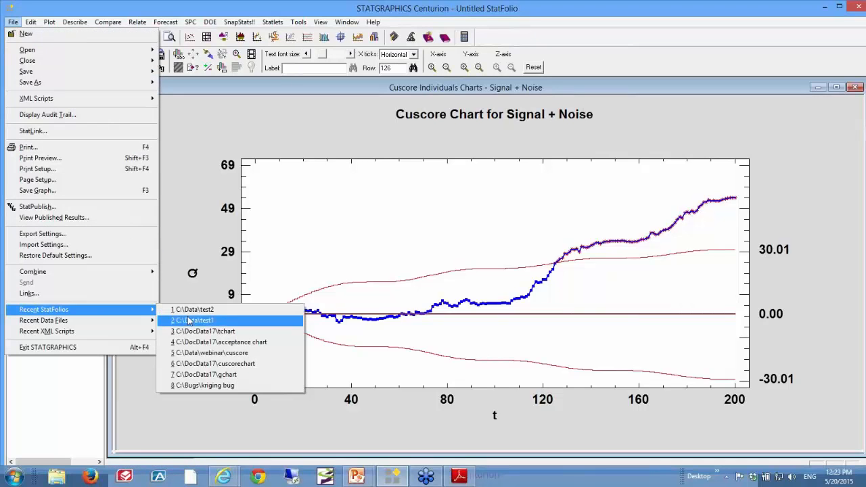
left_click(41, 35)
left_click(447, 264)
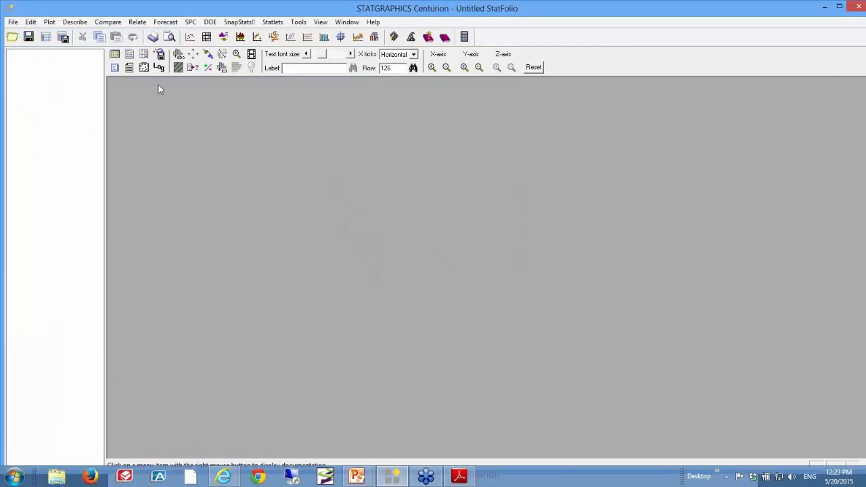
left_click(13, 22)
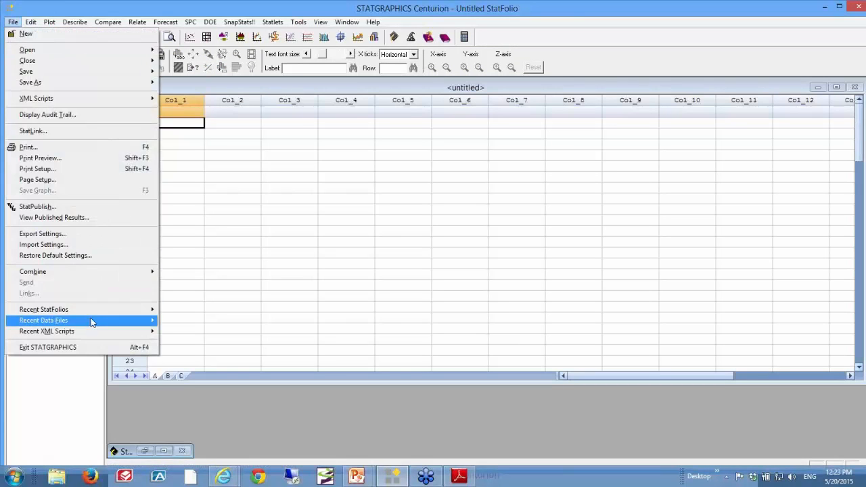
mouse_move(129, 332)
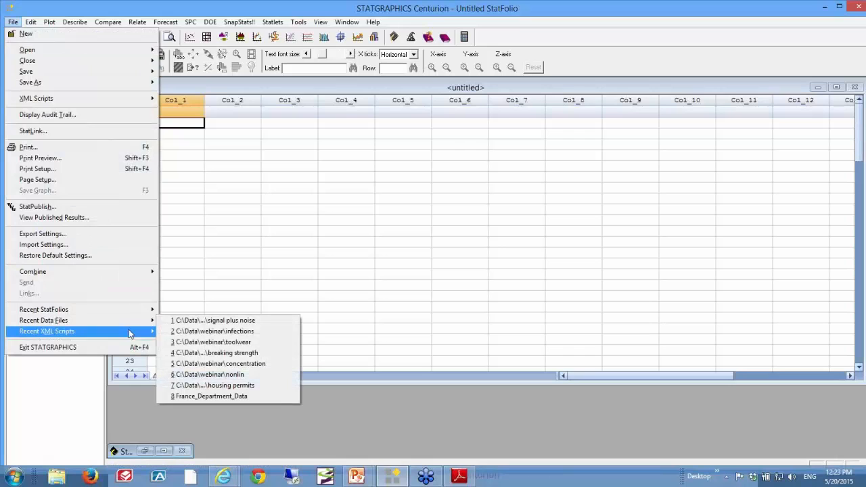
left_click(262, 362)
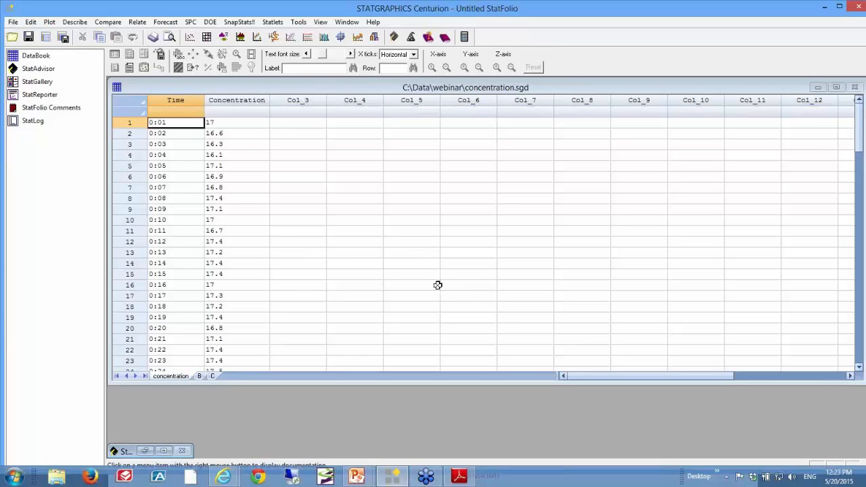
Start an Individuals control chart with Concentration as the observations and Time as the date/time labels.
left_click(191, 21)
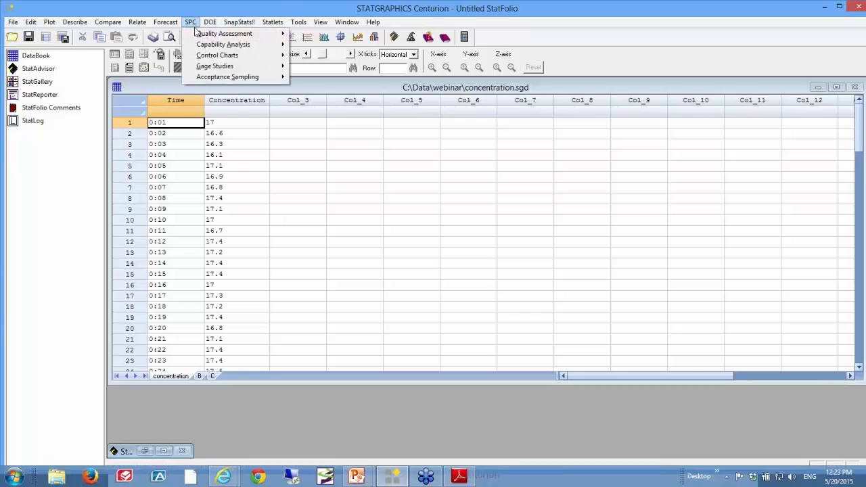
mouse_move(224, 55)
mouse_move(332, 55)
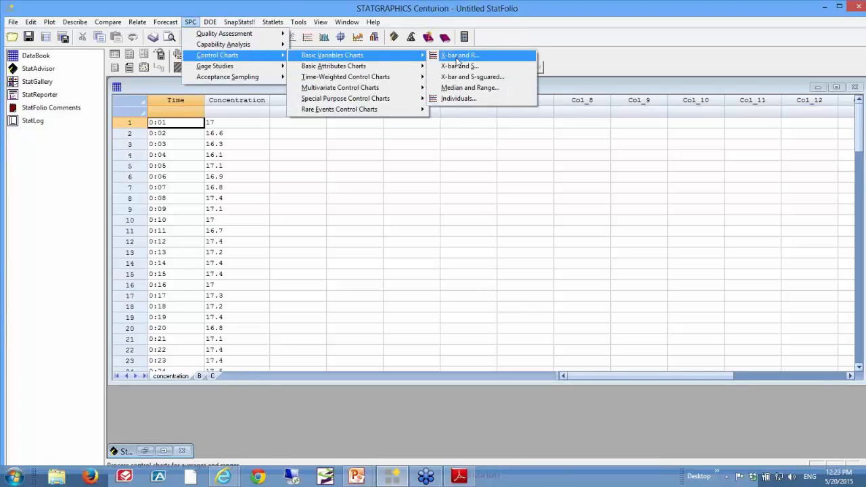
left_click(465, 100)
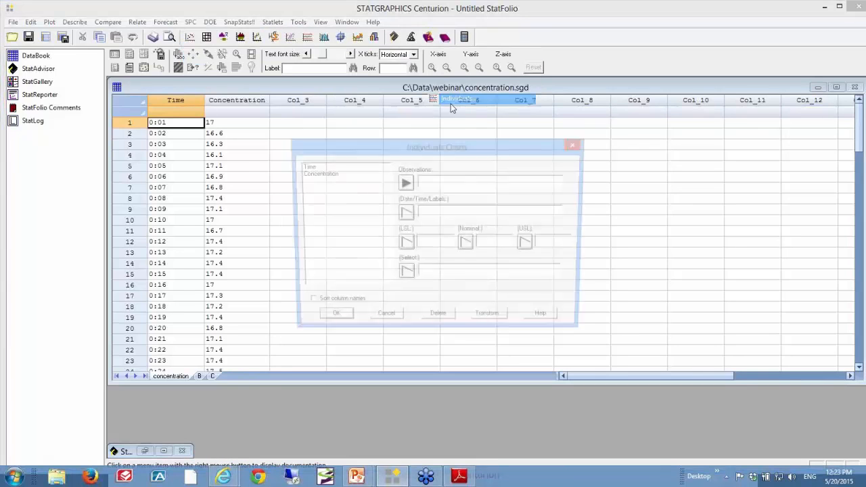
left_click(335, 174)
left_click(405, 183)
left_click(305, 166)
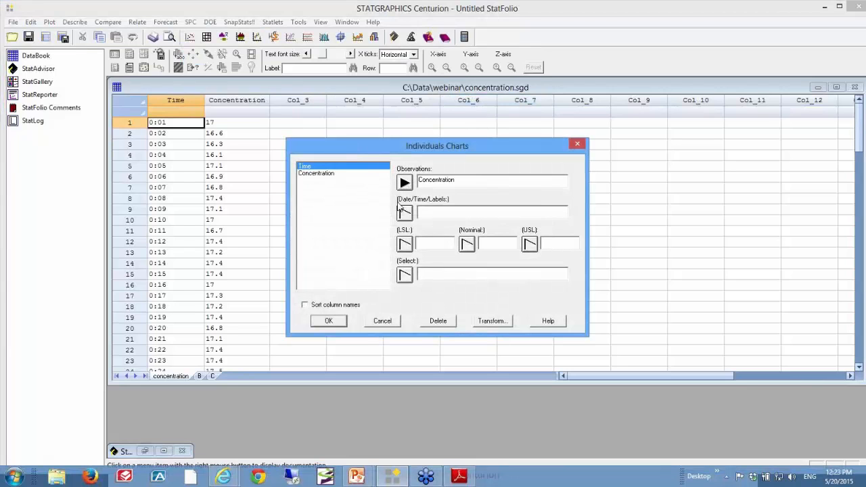
left_click(405, 213)
left_click(328, 321)
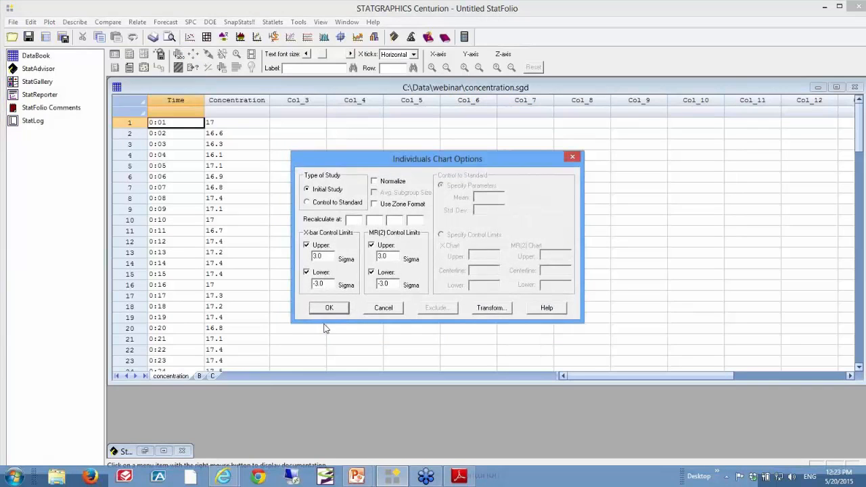
Accept the Initial Study options, generate the analysis summary with X and MR(2) charts, and enlarge the X chart.
left_click(329, 308)
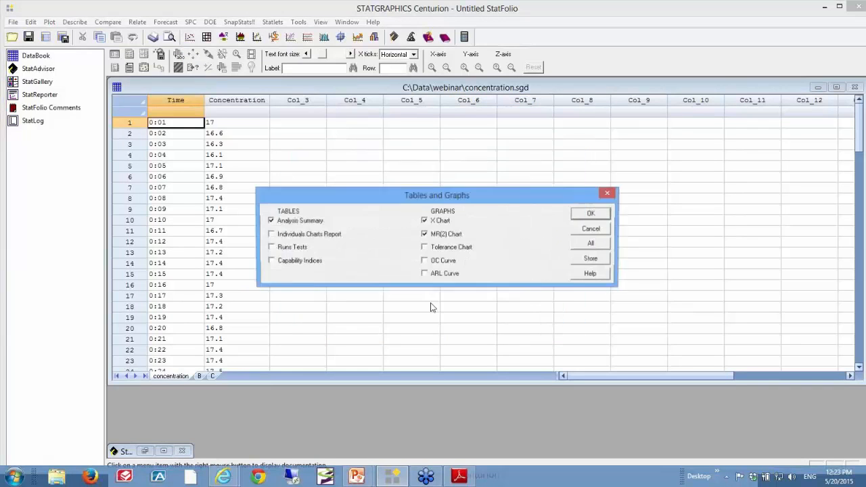
left_click(579, 213)
double_click(648, 226)
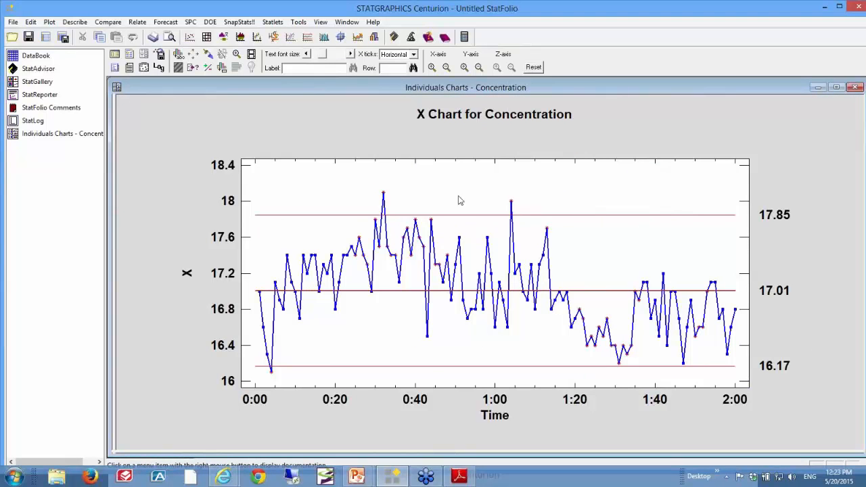
Exclude the two points above the upper control limit, rows 32 and 64, from the X chart for Concentration.
left_click(383, 194)
left_click(208, 68)
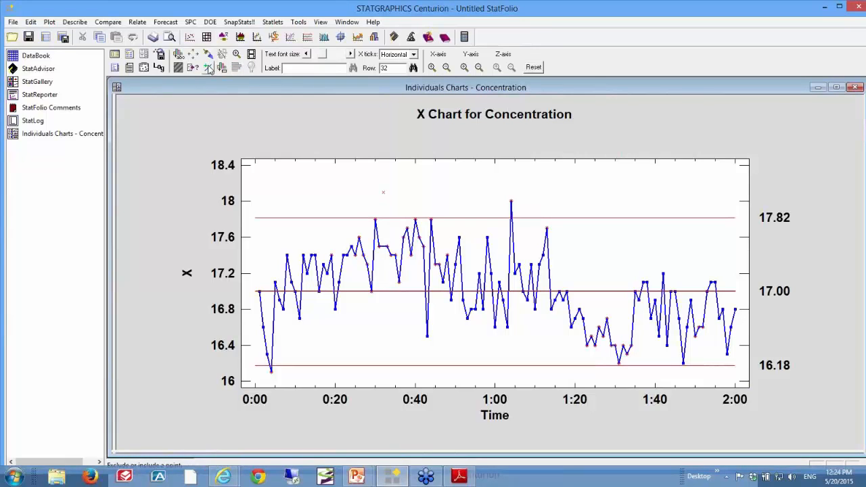
left_click(512, 202)
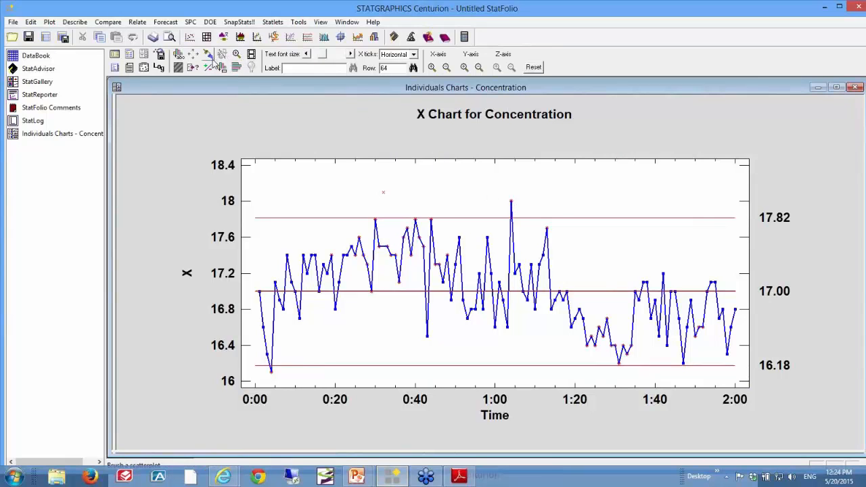
left_click(208, 69)
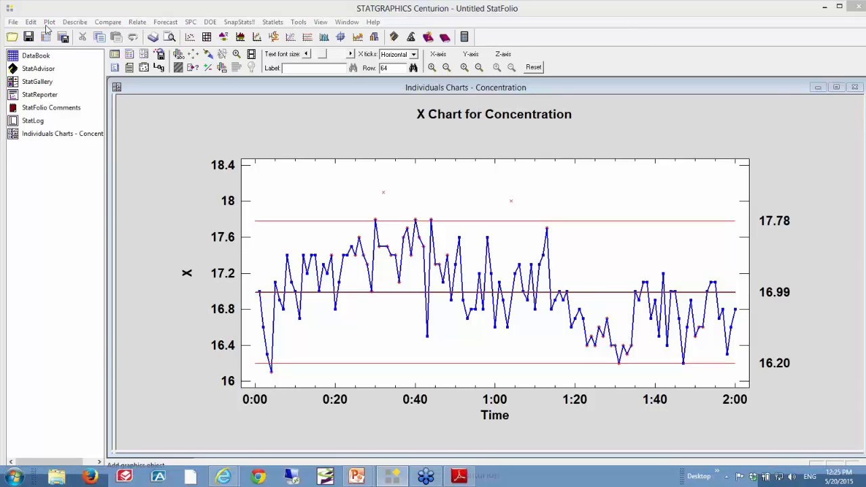
Start a new StatFolio without saving the current one and open the recent breaking strength data file.
left_click(13, 23)
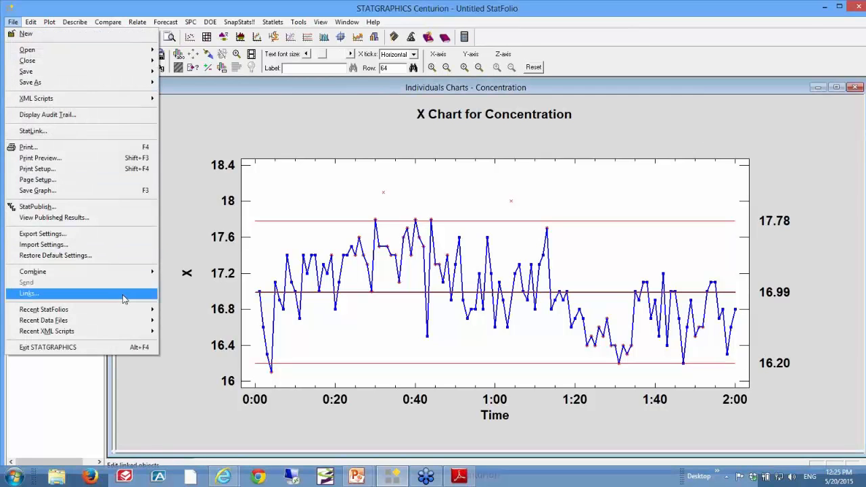
left_click(67, 33)
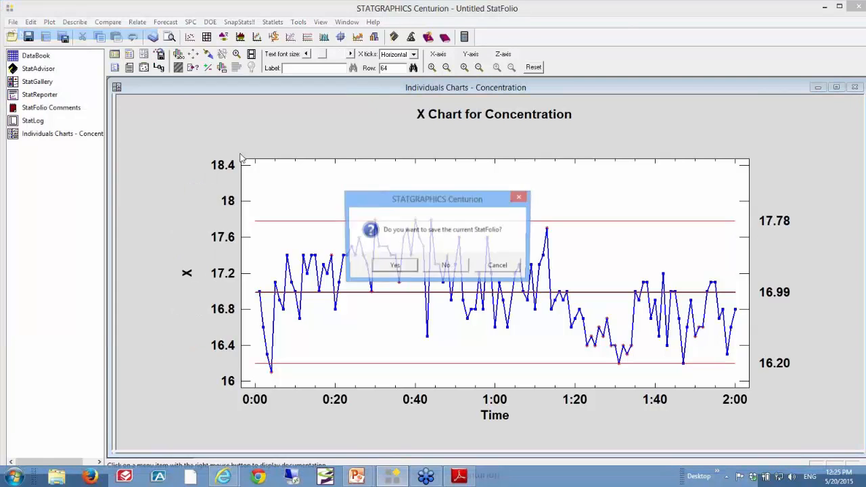
left_click(446, 266)
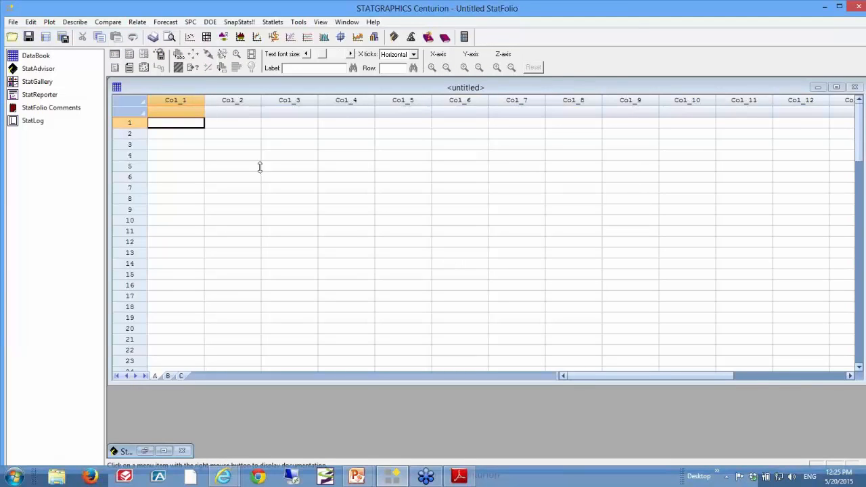
left_click(13, 22)
mouse_move(134, 325)
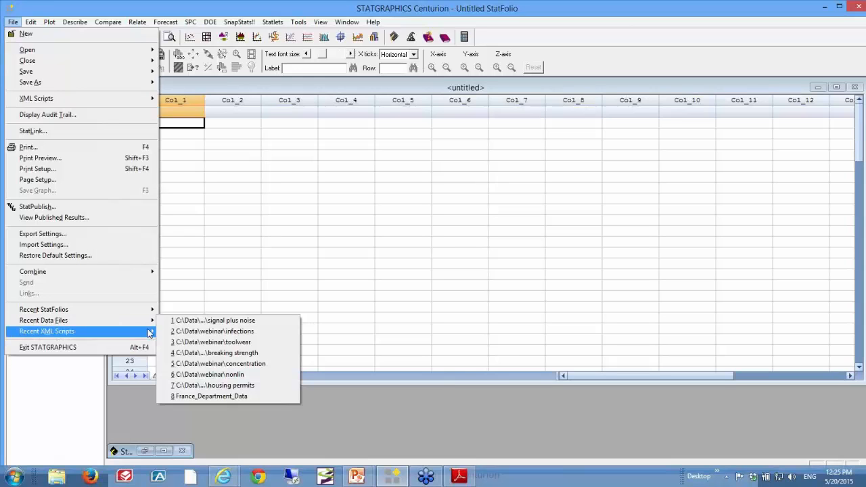
left_click(215, 355)
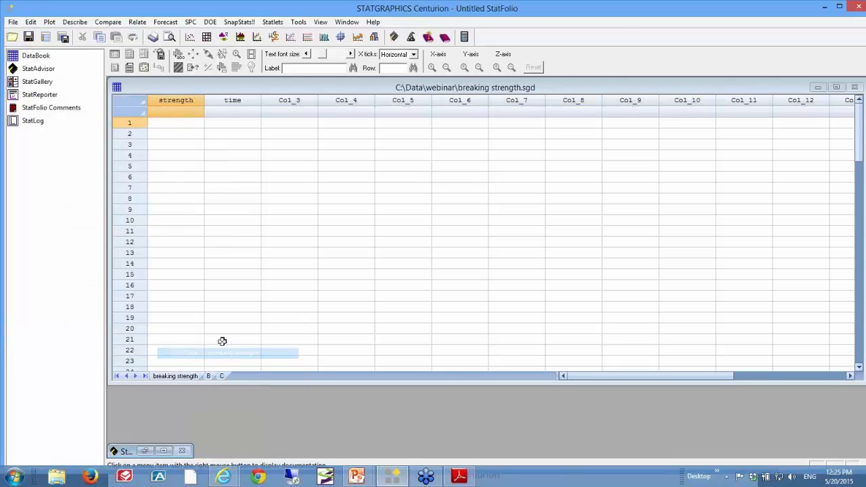
Start an Acceptance Individuals chart with strength as the observations and time as the date/time labels.
left_click(194, 23)
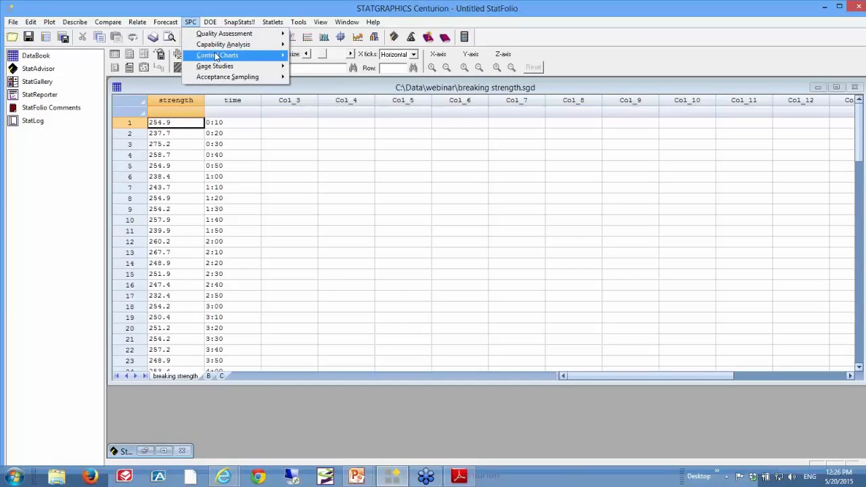
mouse_move(230, 56)
mouse_move(408, 101)
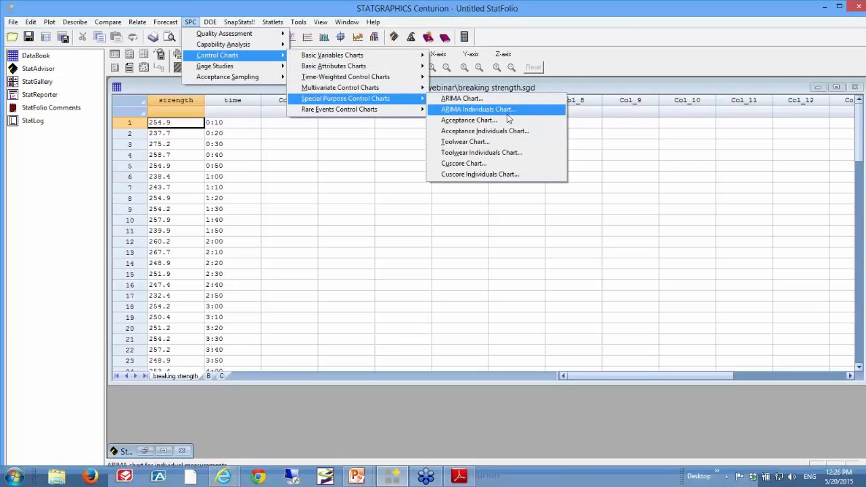
left_click(509, 132)
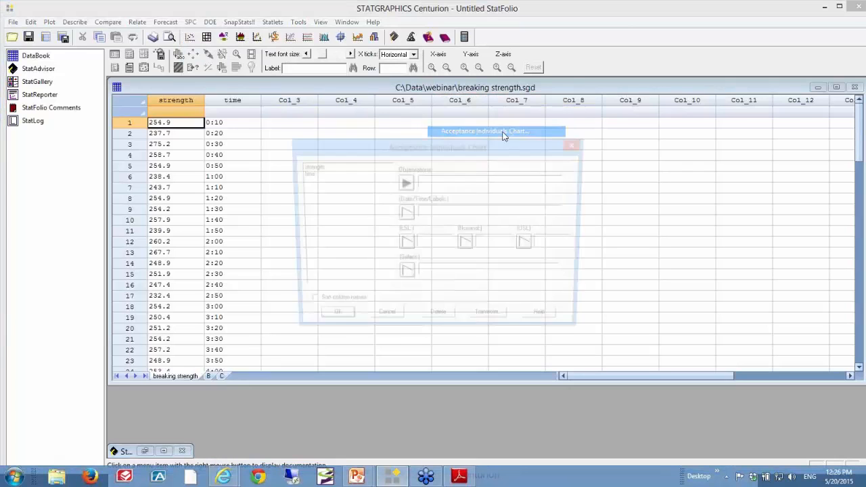
left_click(312, 167)
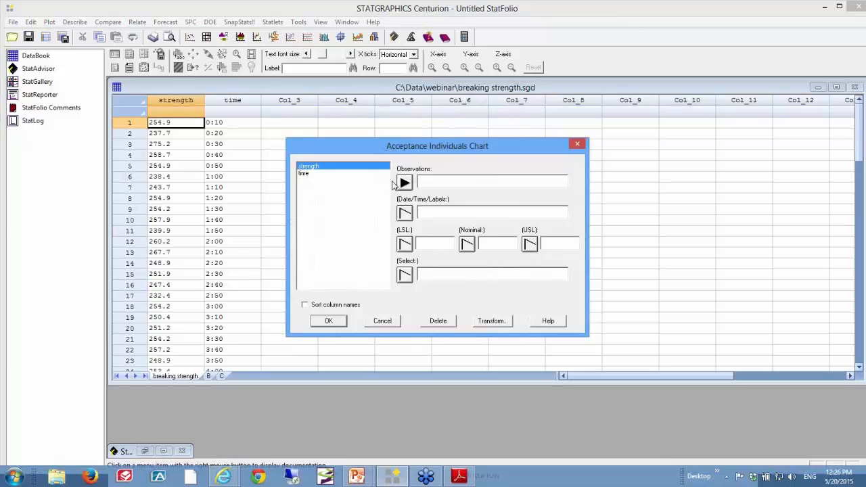
left_click(402, 184)
left_click(304, 173)
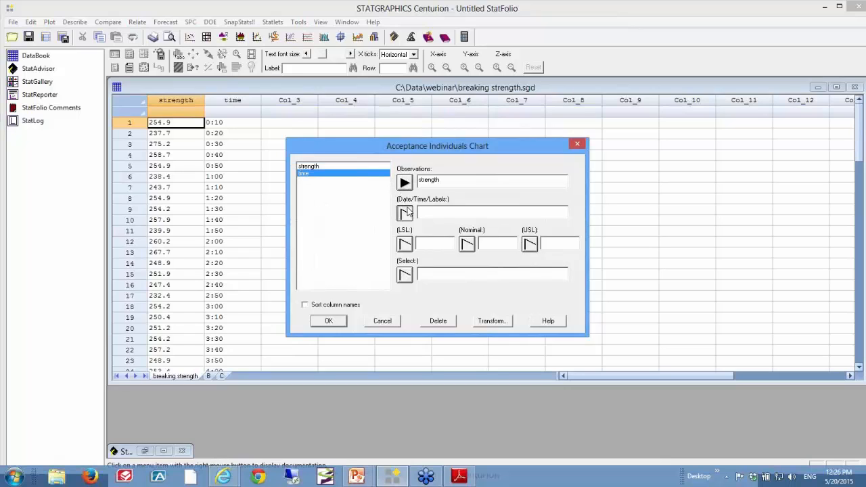
left_click(404, 213)
Set the acceptance chart's specification limits to LSL 200, nominal 250 and USL 300, and confirm the data input.
left_click(448, 242)
type("200")
key("Tab")
type("250")
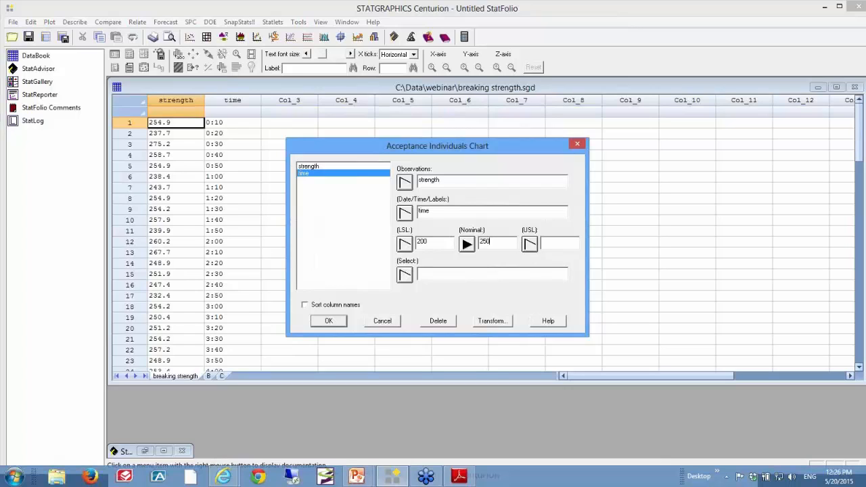
key("Tab")
type("300")
left_click(330, 321)
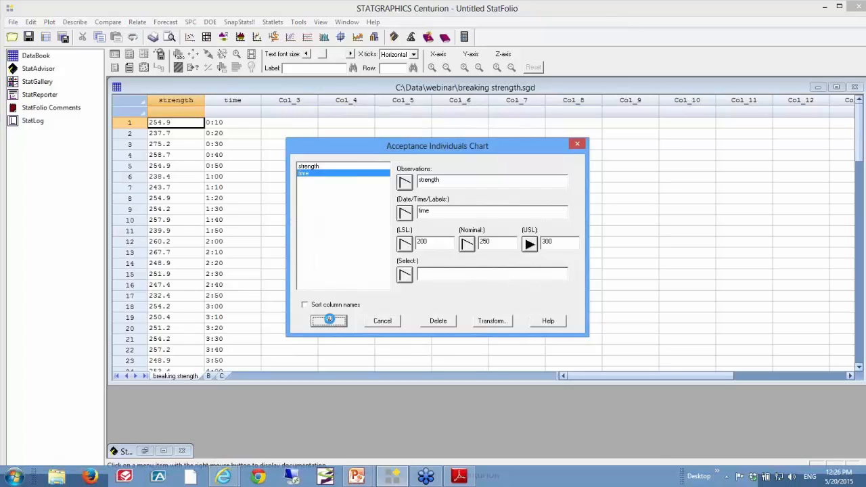
Accept the default chart options, generate the analysis summary and Acceptance Chart, and identify the row of the highest strength point.
left_click(345, 308)
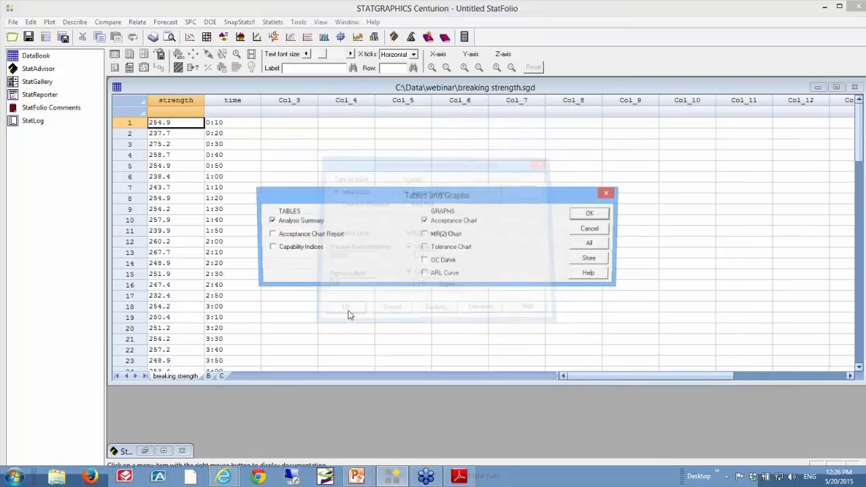
left_click(592, 214)
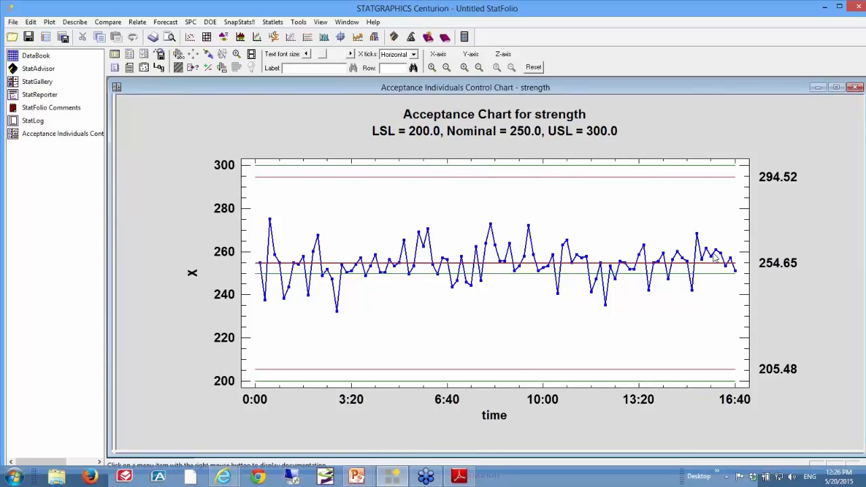
left_click(270, 221)
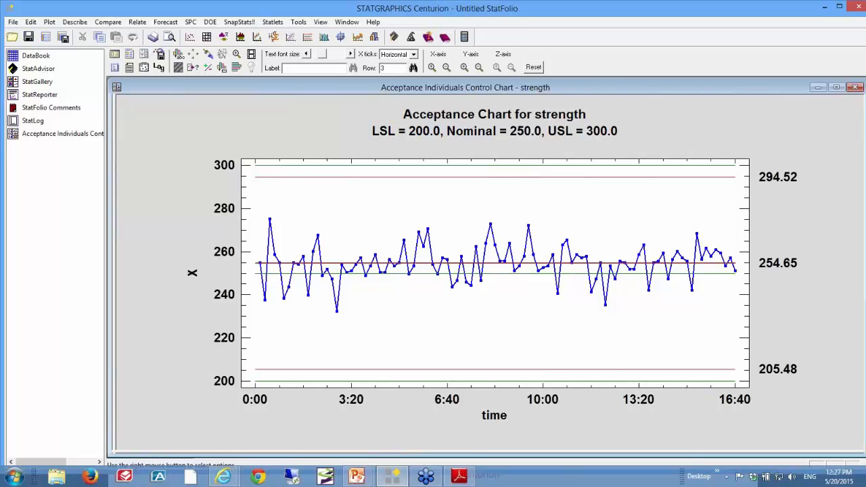
Base the acceptance chart's X control limits on Beta Risk, with a fraction nonconforming of 0.0001 and a beta risk of 0.05.
key("alt+Tab")
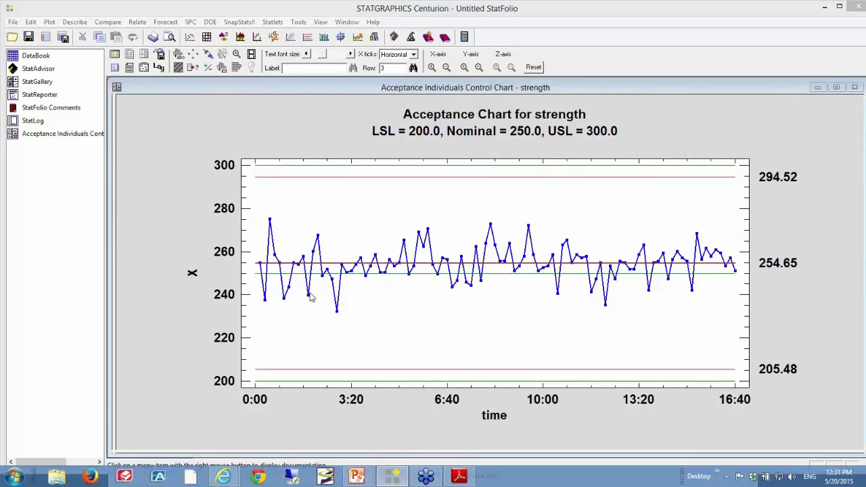
right_click(309, 131)
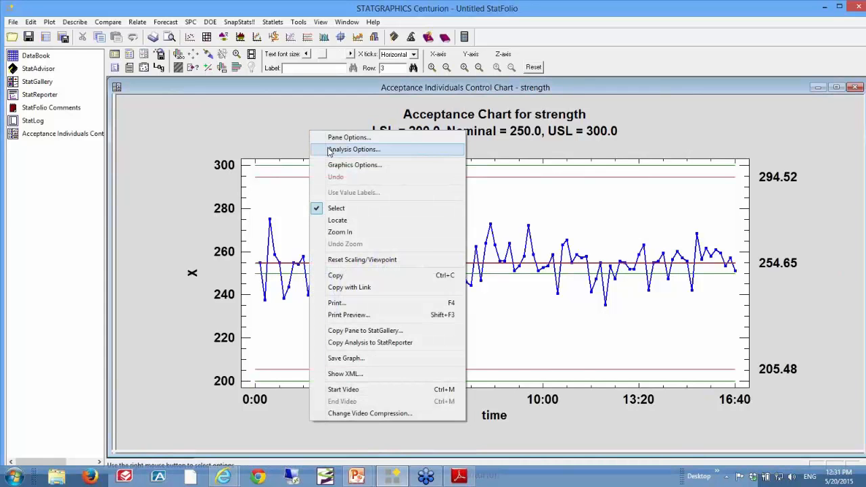
left_click(330, 150)
left_click(429, 205)
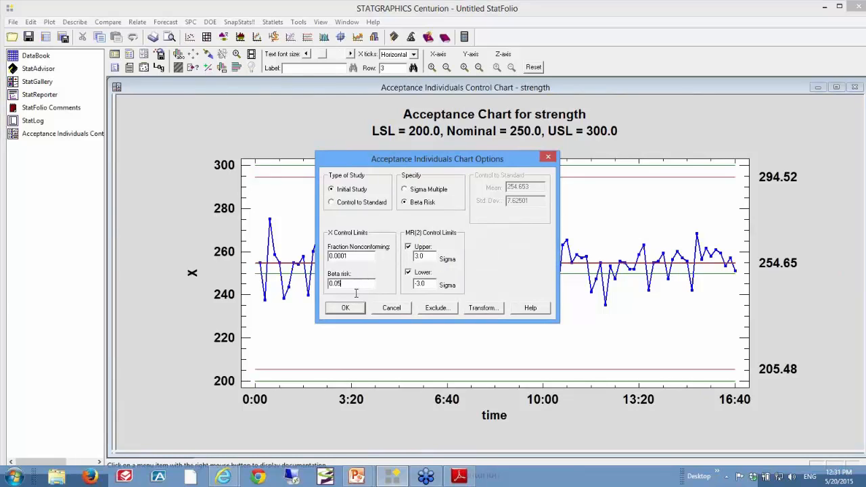
left_click(359, 255)
left_click(347, 308)
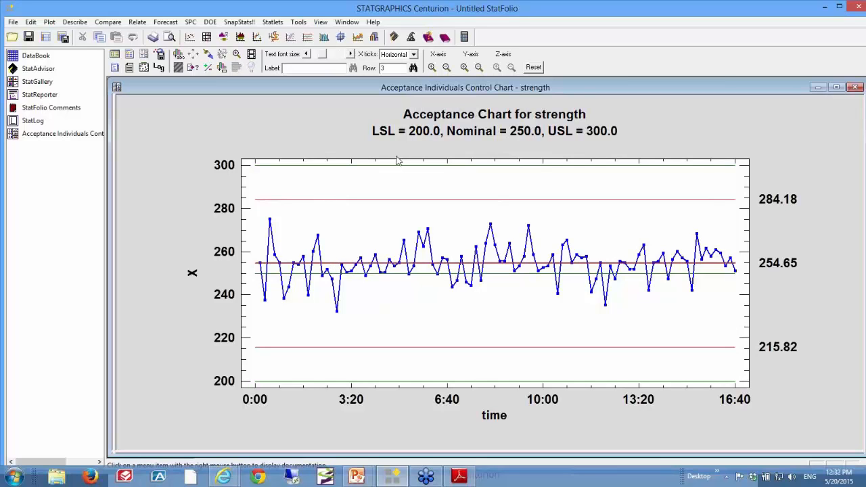
Review the fraction nonconforming and beta risk settings in the acceptance chart's analysis options.
right_click(417, 143)
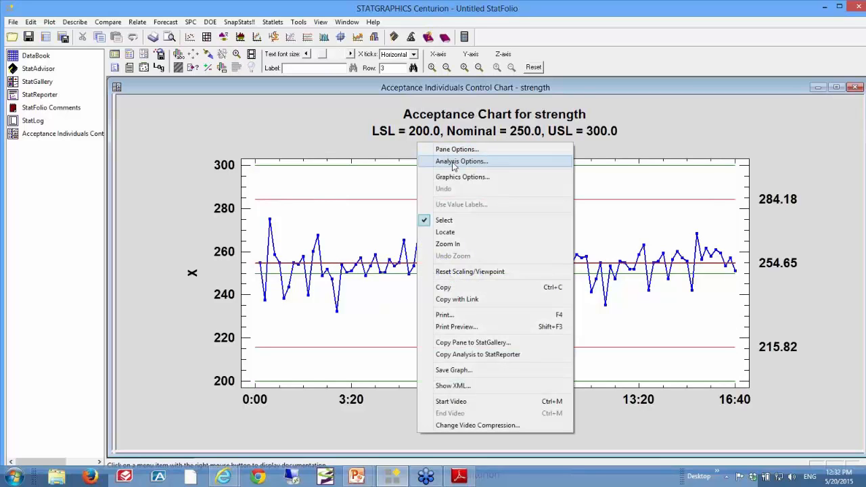
left_click(455, 163)
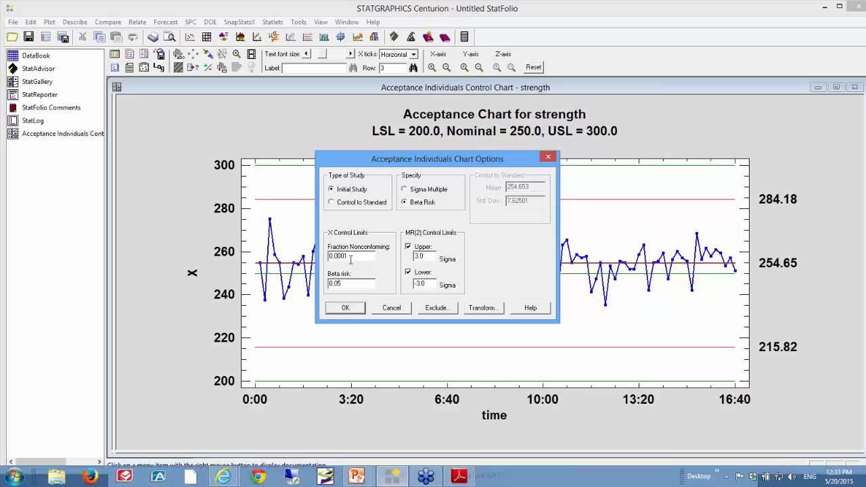
left_click(342, 309)
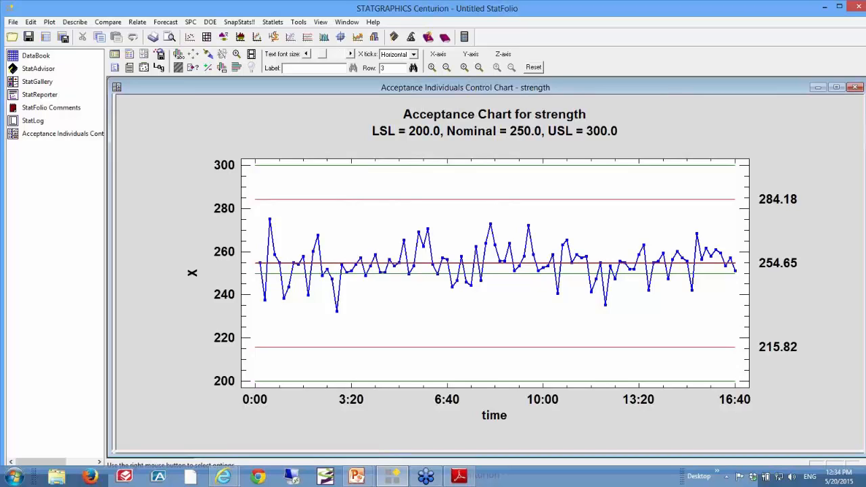
key("alt+Tab")
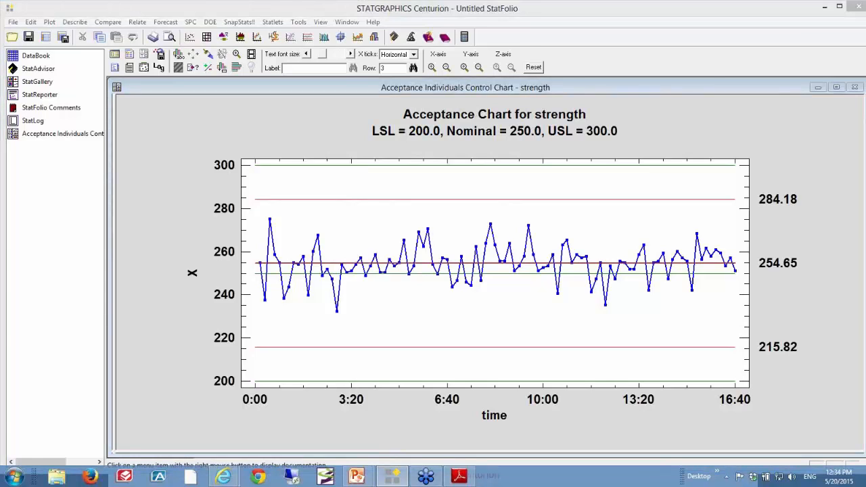